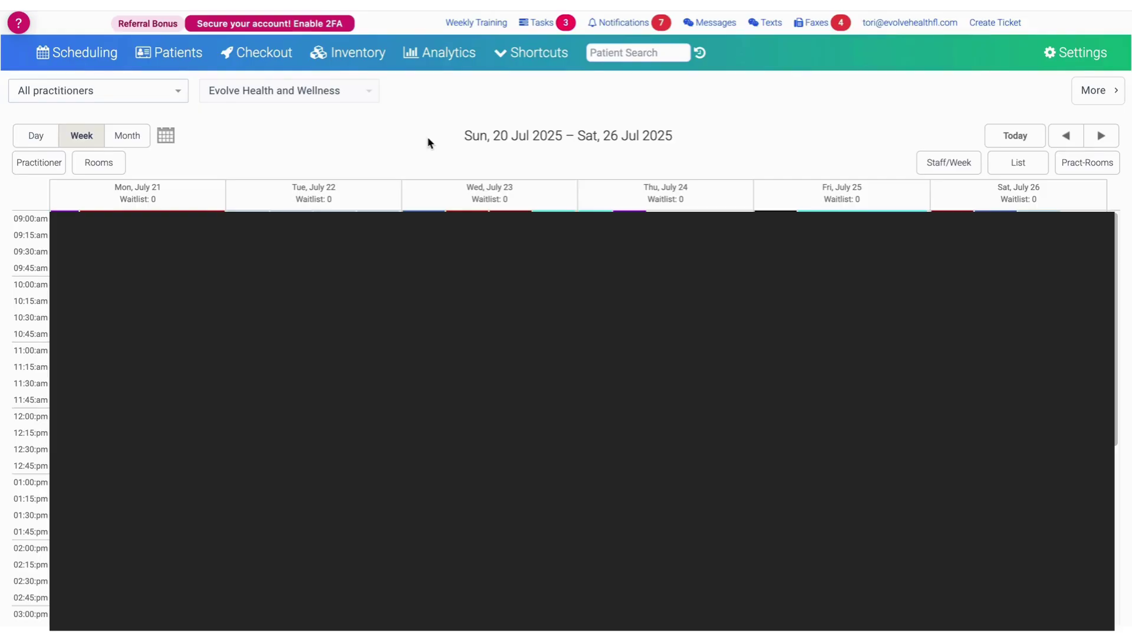
Step: Open the CRM Integration page in the Marketing section of the settings
{"action": "left_click", "coordinate": [1073, 54]}
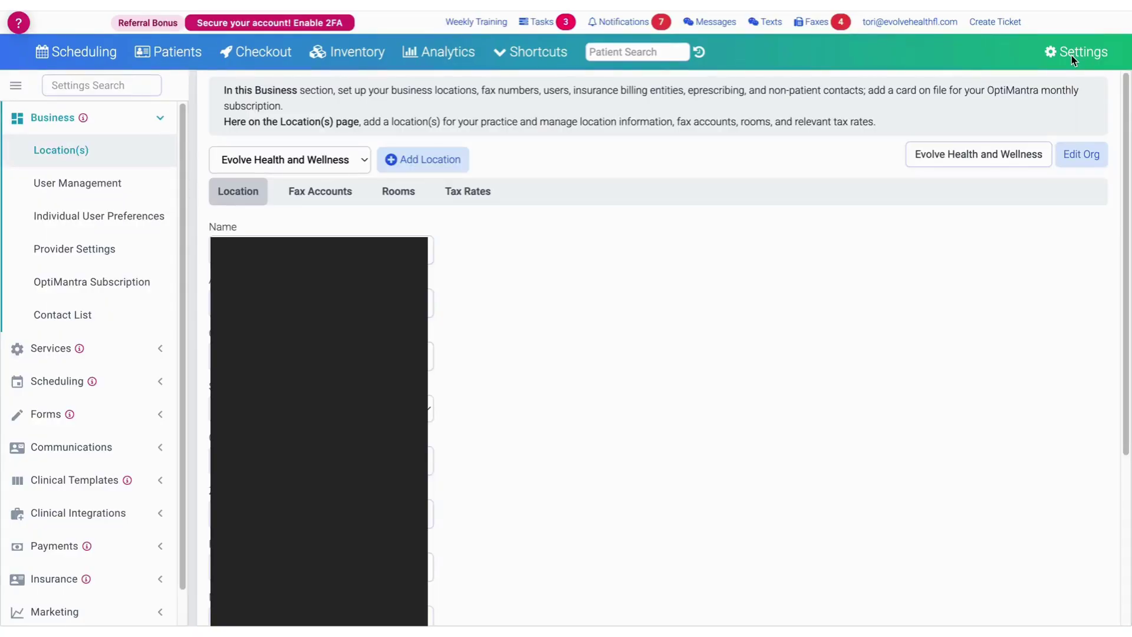
{"action": "scroll", "coordinate": [47, 466], "scroll_direction": "down", "scroll_amount": 1}
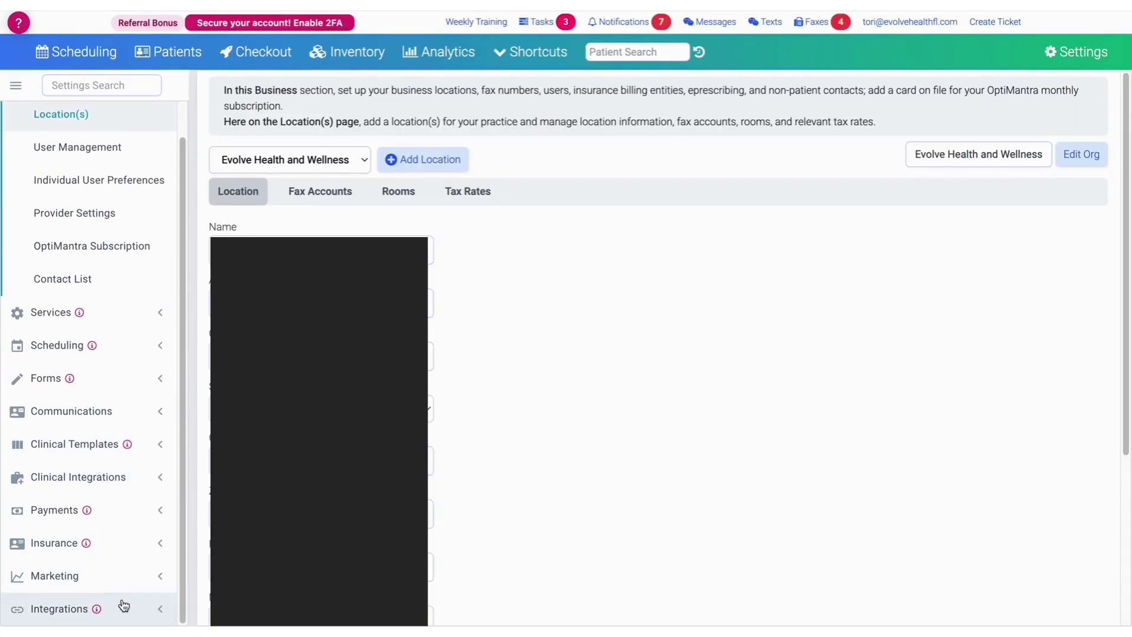
{"action": "left_click", "coordinate": [127, 578]}
{"action": "scroll", "coordinate": [118, 572], "scroll_direction": "down", "scroll_amount": 3}
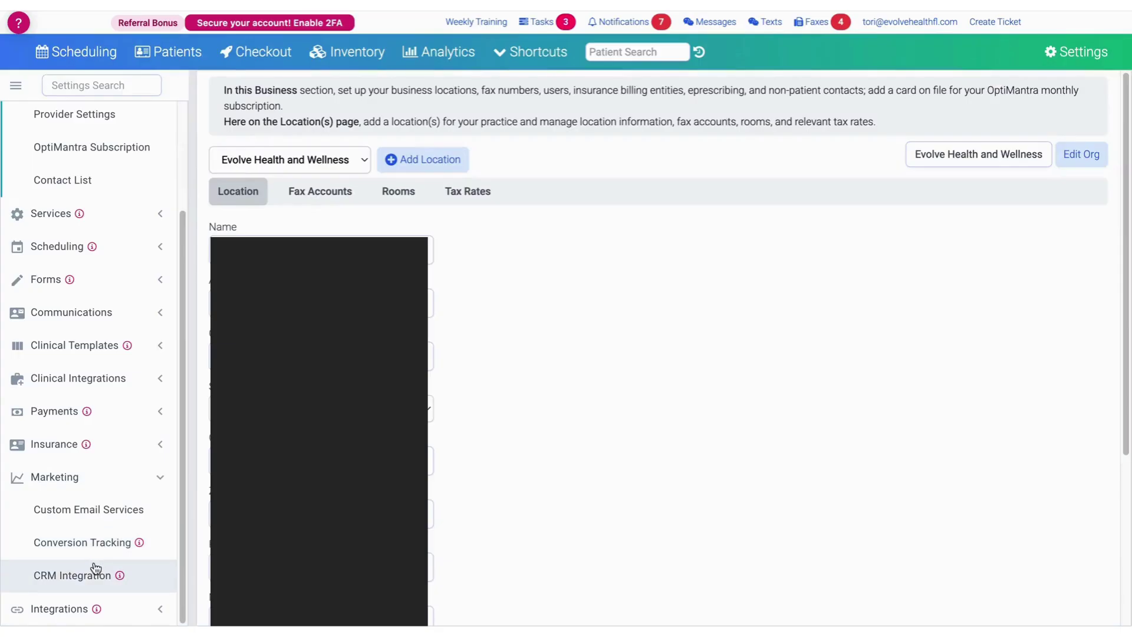
{"action": "left_click", "coordinate": [91, 575]}
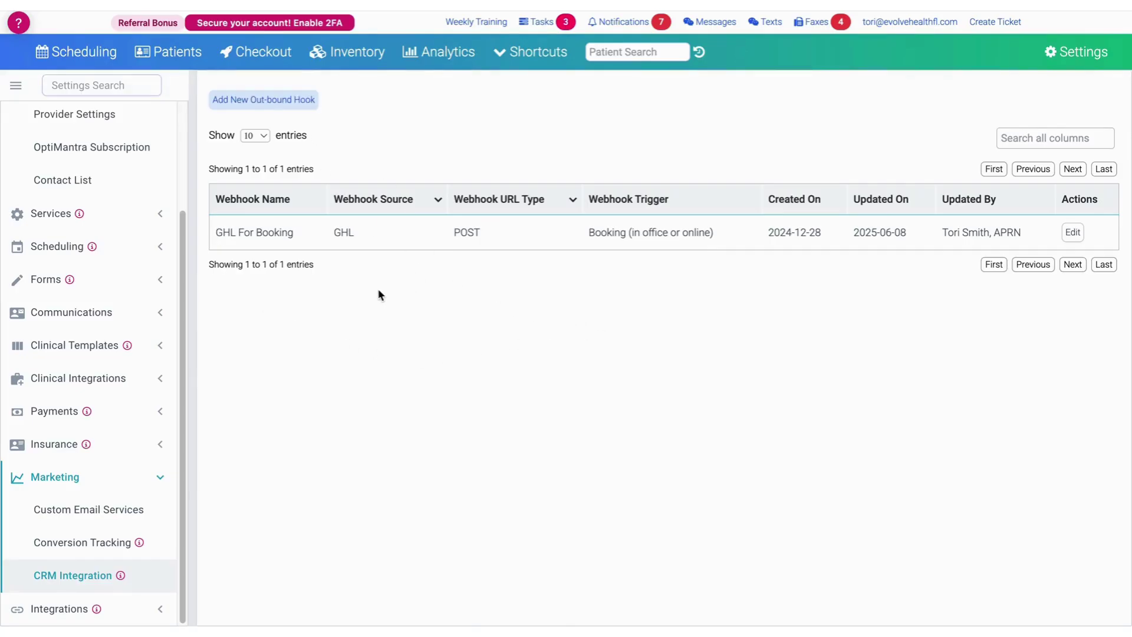
Step: Start a new out-bound hook and name it "Optimantra to GHL"
{"action": "left_click", "coordinate": [282, 102]}
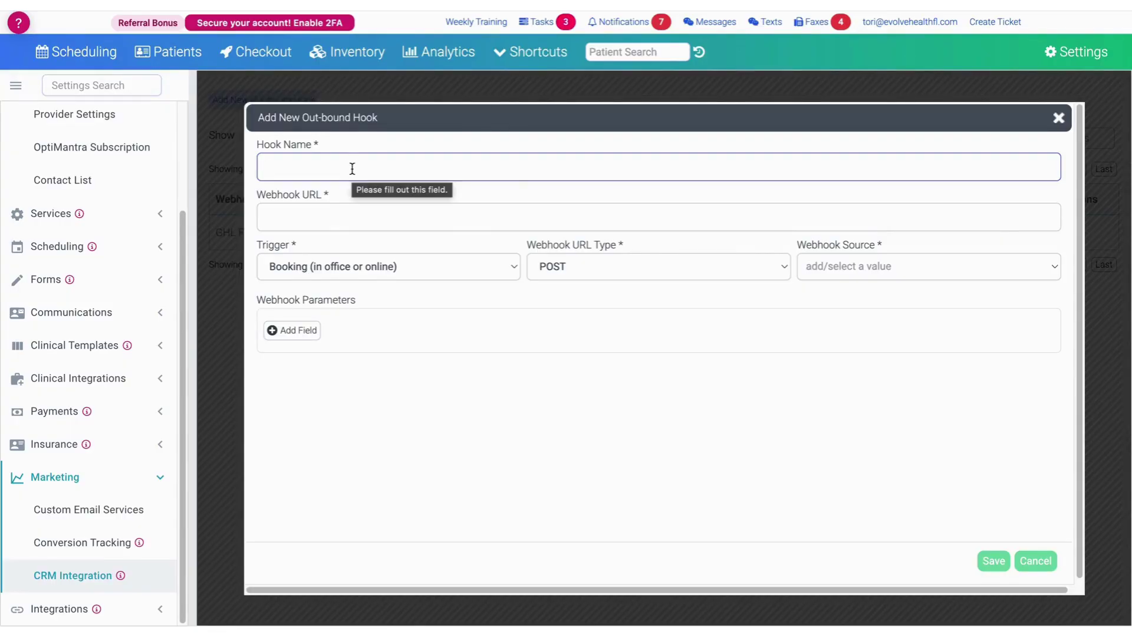
{"action": "type", "text": "Optimantra"}
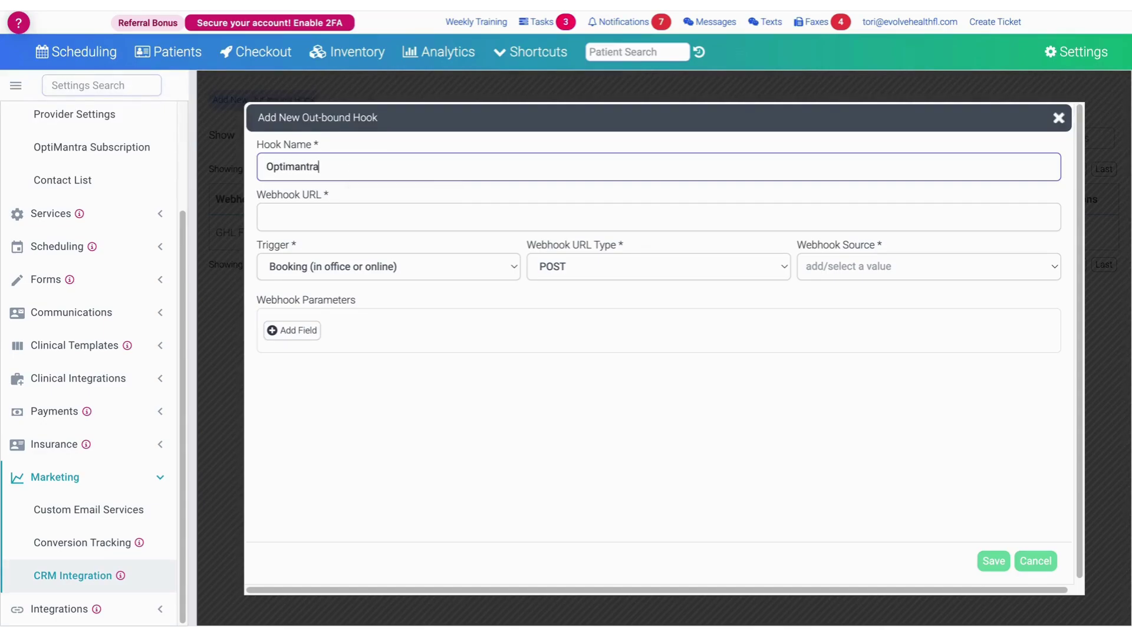
{"action": "type", "text": " to GHL"}
{"action": "left_click", "coordinate": [304, 217]}
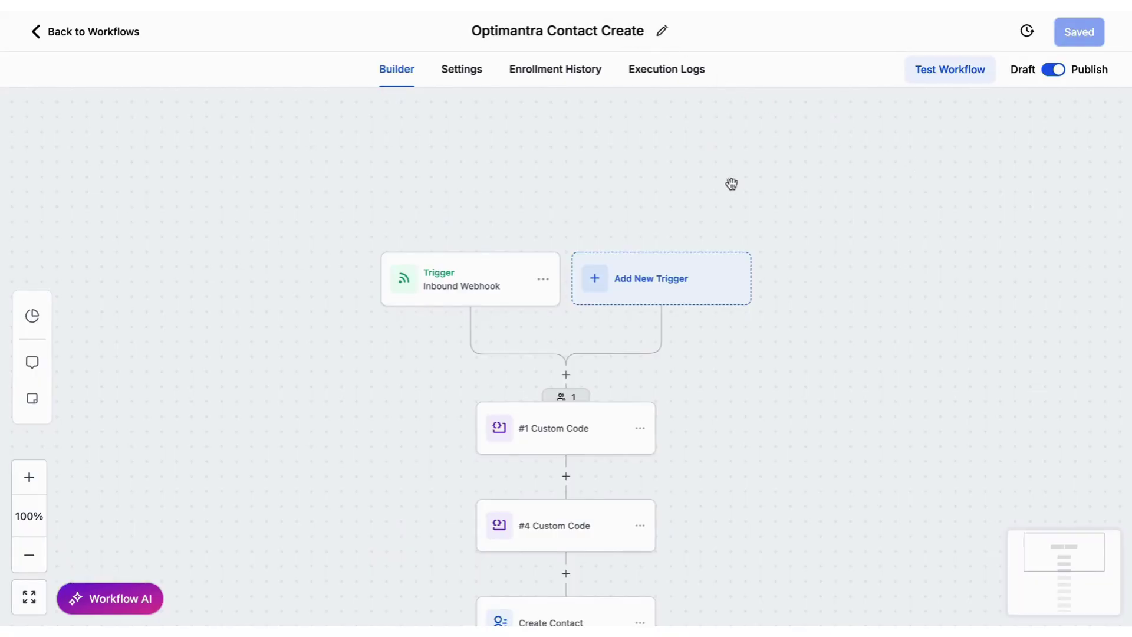
Step: Switch to the HighLevel workflow "Optimantra Contact Create" and try to add another Inbound Webhook trigger
{"action": "scroll", "coordinate": [380, 214], "scroll_direction": "up", "scroll_amount": 1}
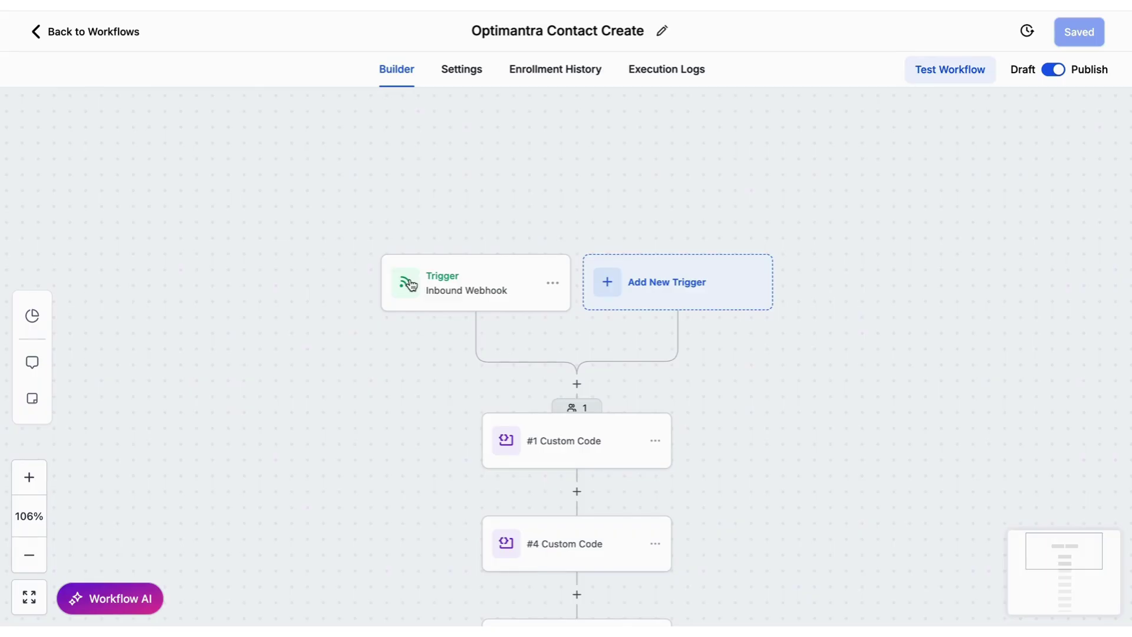
{"action": "left_click", "coordinate": [657, 279]}
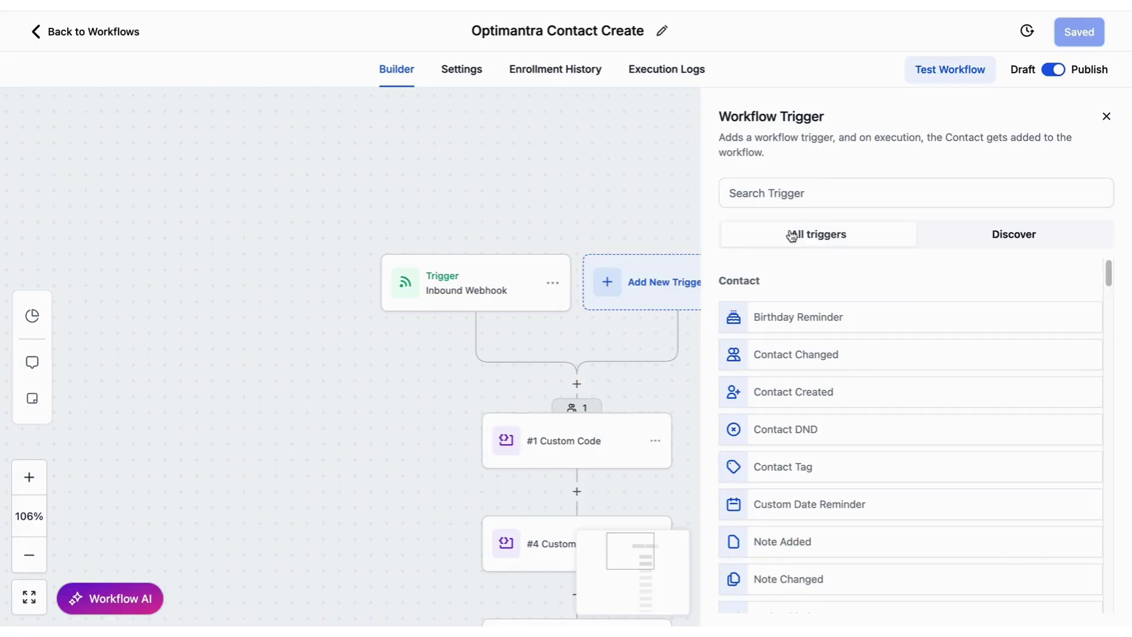
{"action": "left_click", "coordinate": [823, 190]}
{"action": "type", "text": "webh"}
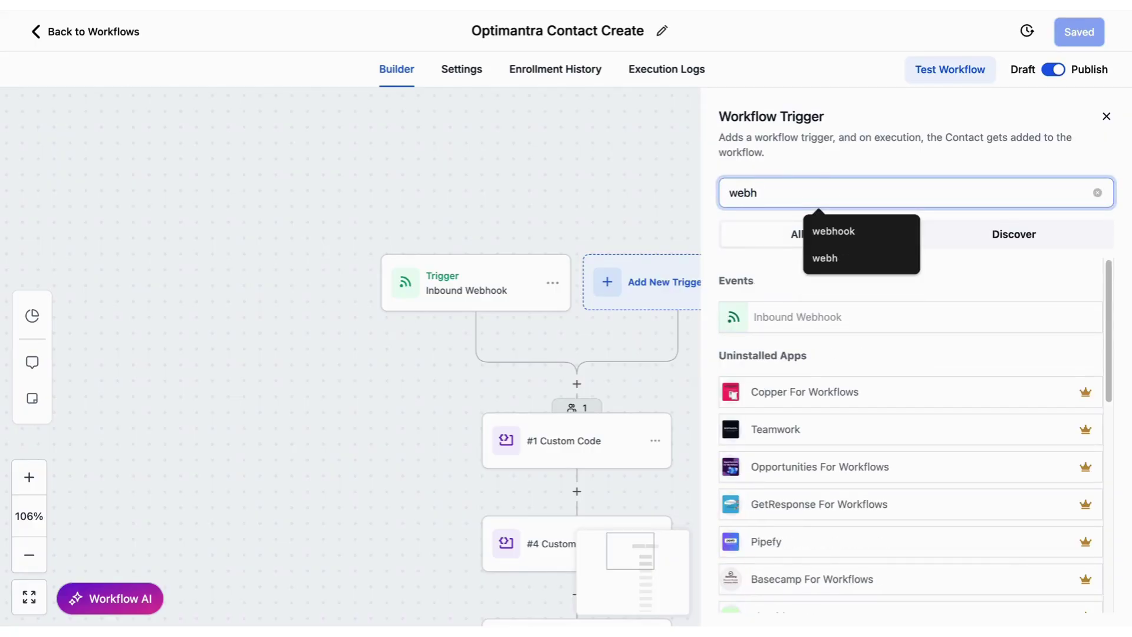
{"action": "left_click", "coordinate": [818, 322]}
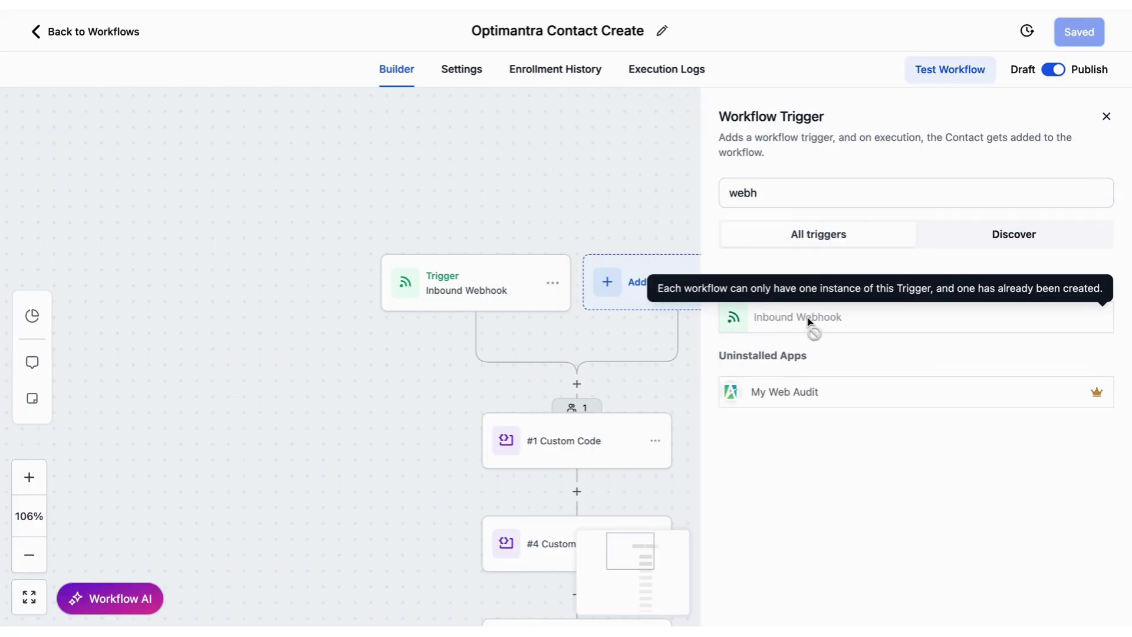
Step: Open the workflow's existing Inbound Webhook trigger and select its whole URL
{"action": "left_click", "coordinate": [454, 288]}
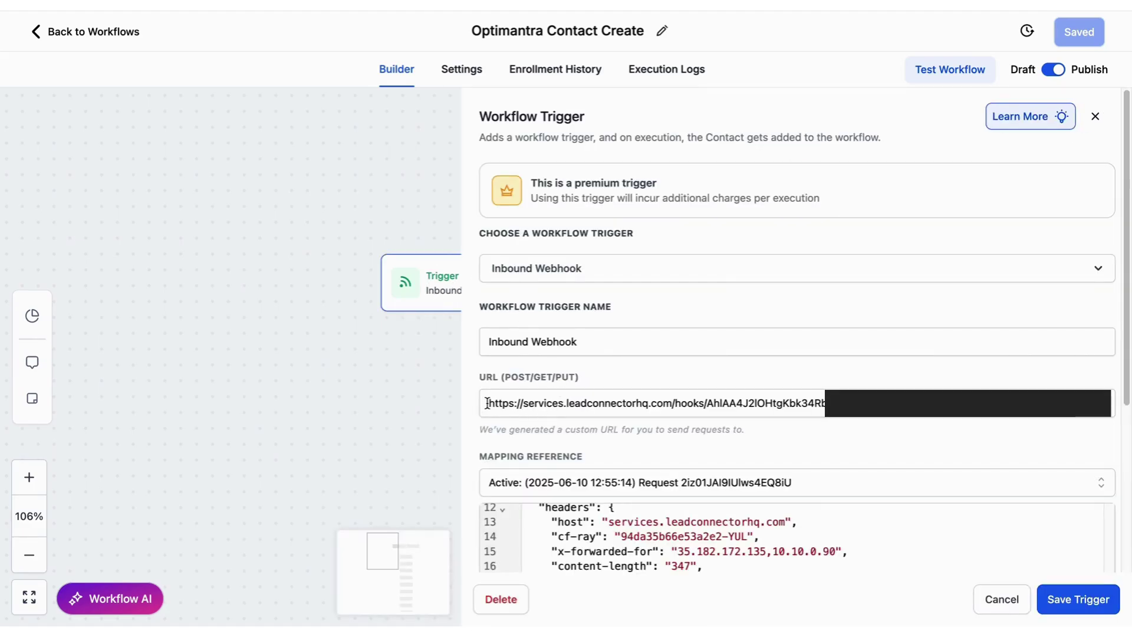
{"action": "left_click_drag", "start_coordinate": [486, 404], "coordinate": [1109, 403]}
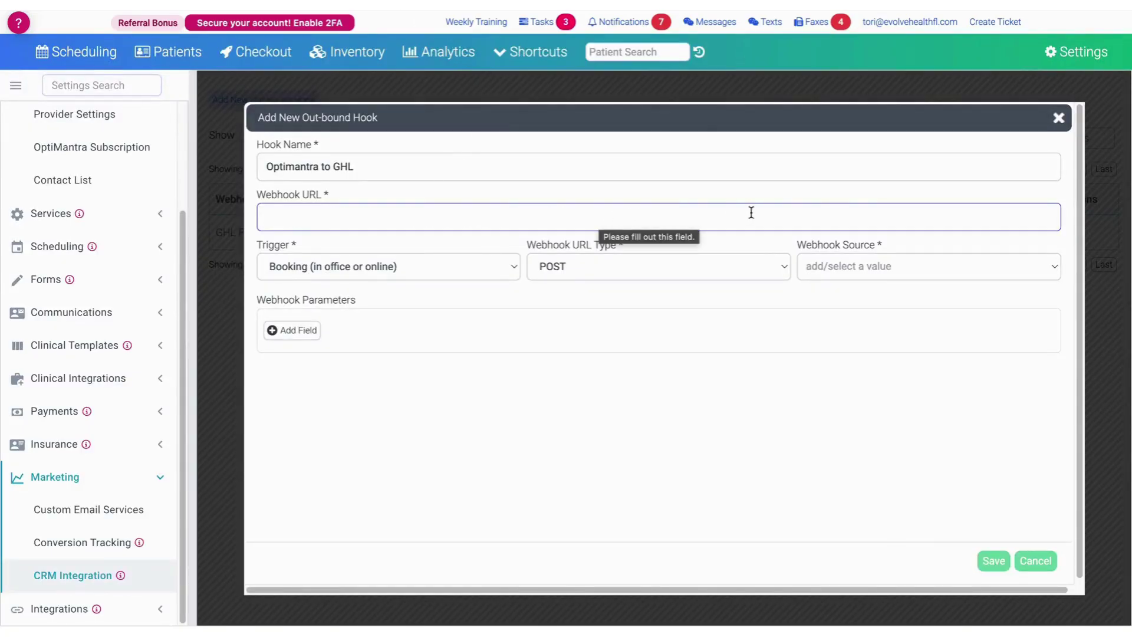
Step: Switch back to OptiMantra, choose "Booking (in office or online)" as the new hook's trigger, and try GHL as its webhook source
{"action": "left_click", "coordinate": [322, 272]}
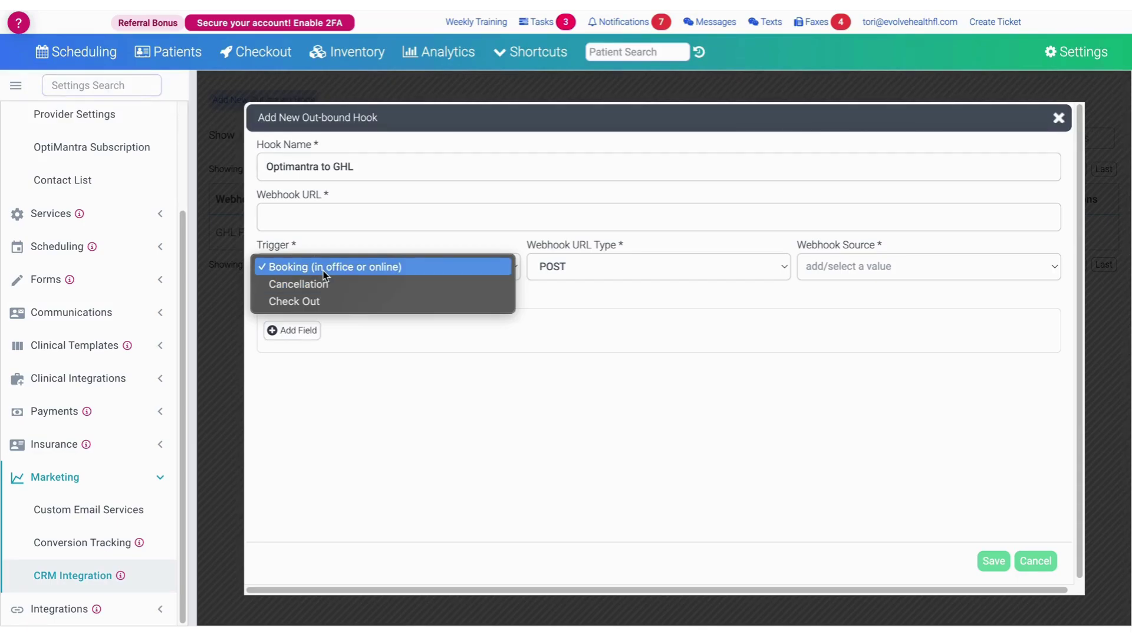
{"action": "left_click", "coordinate": [365, 271]}
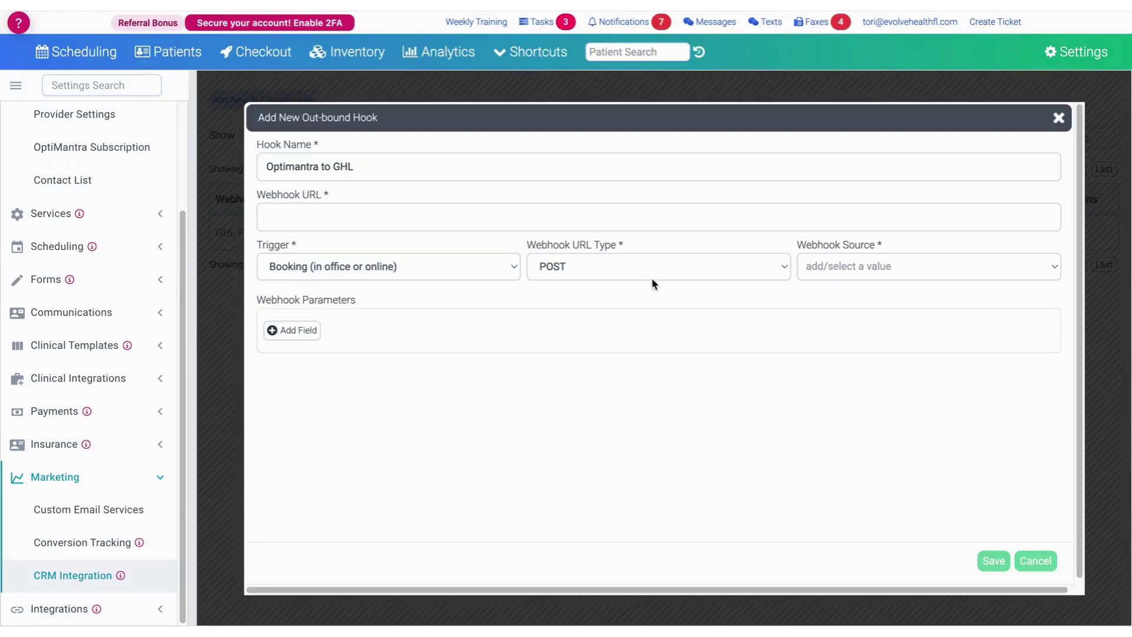
{"action": "left_click", "coordinate": [838, 272]}
{"action": "left_click", "coordinate": [891, 300]}
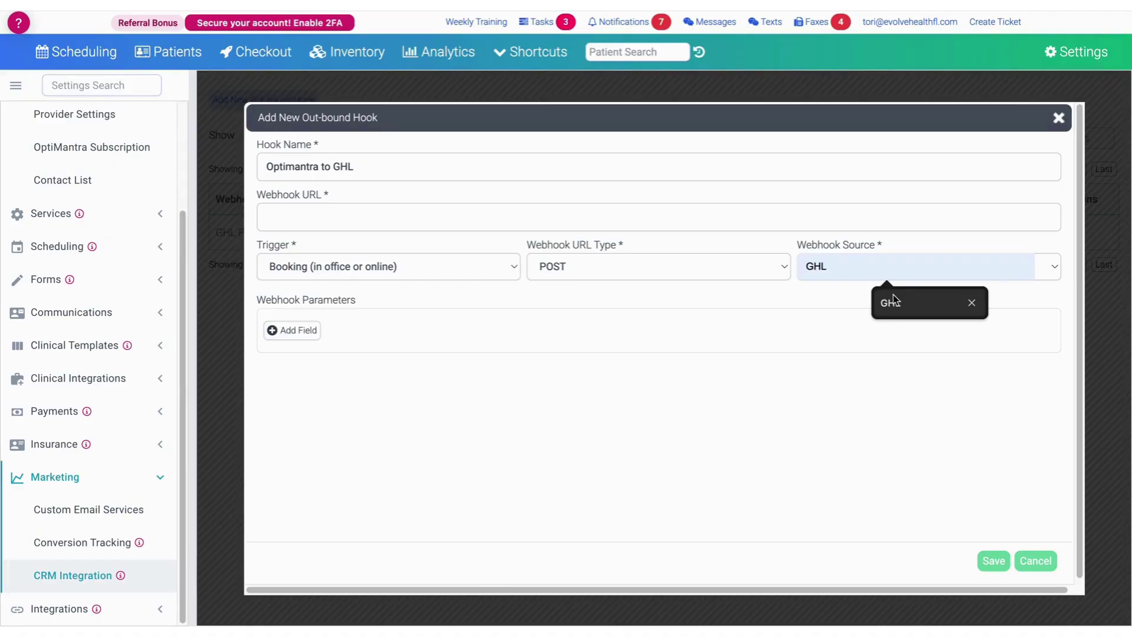
{"action": "key", "text": "BackSpace"}
{"action": "left_click", "coordinate": [542, 392]}
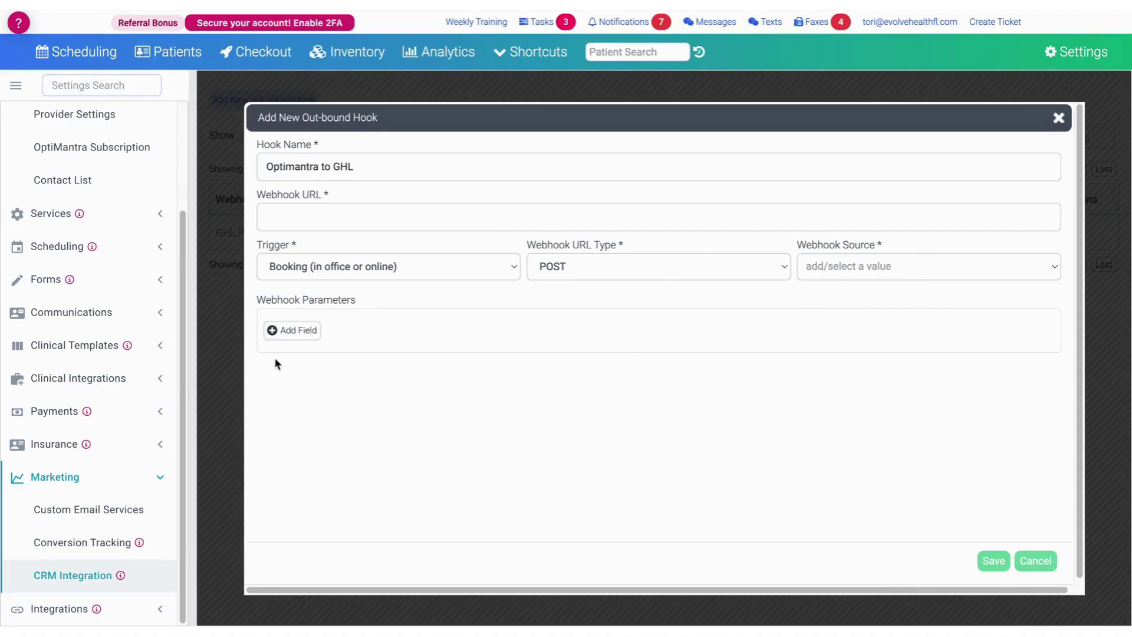
Step: Add a webhook parameter row, look through the available fields, and close the new hook without saving
{"action": "left_click", "coordinate": [299, 339]}
{"action": "left_click", "coordinate": [364, 326]}
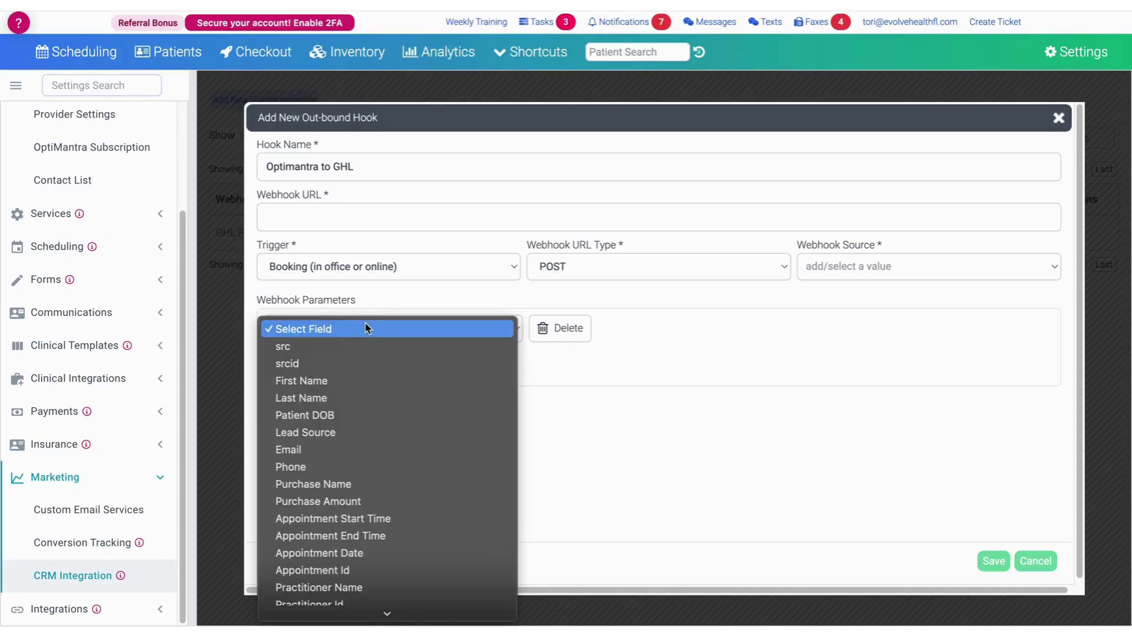
{"action": "left_click", "coordinate": [581, 430]}
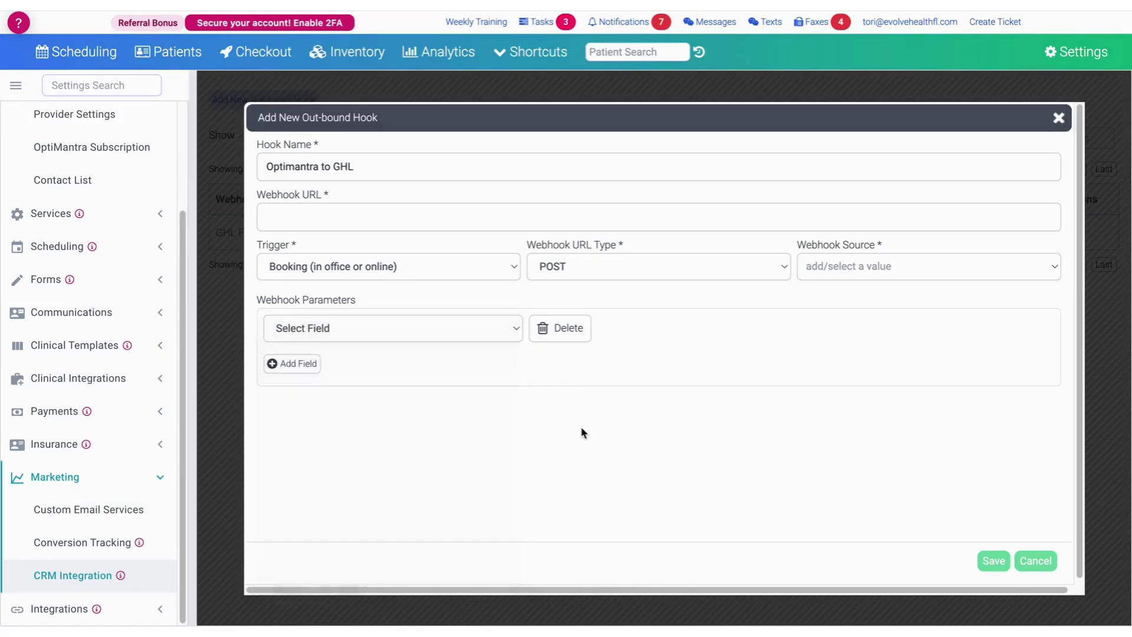
{"action": "left_click", "coordinate": [1058, 120]}
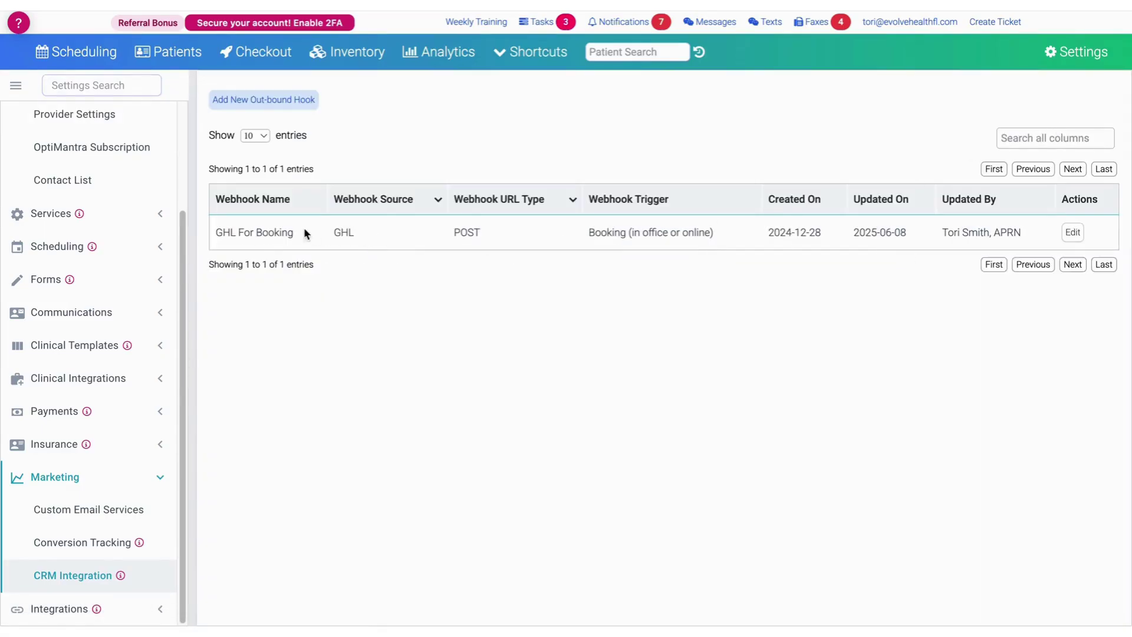
Step: Open the existing "GHL For Booking" hook for editing, review its trigger and webhook parameters, and save it
{"action": "left_click", "coordinate": [1072, 232]}
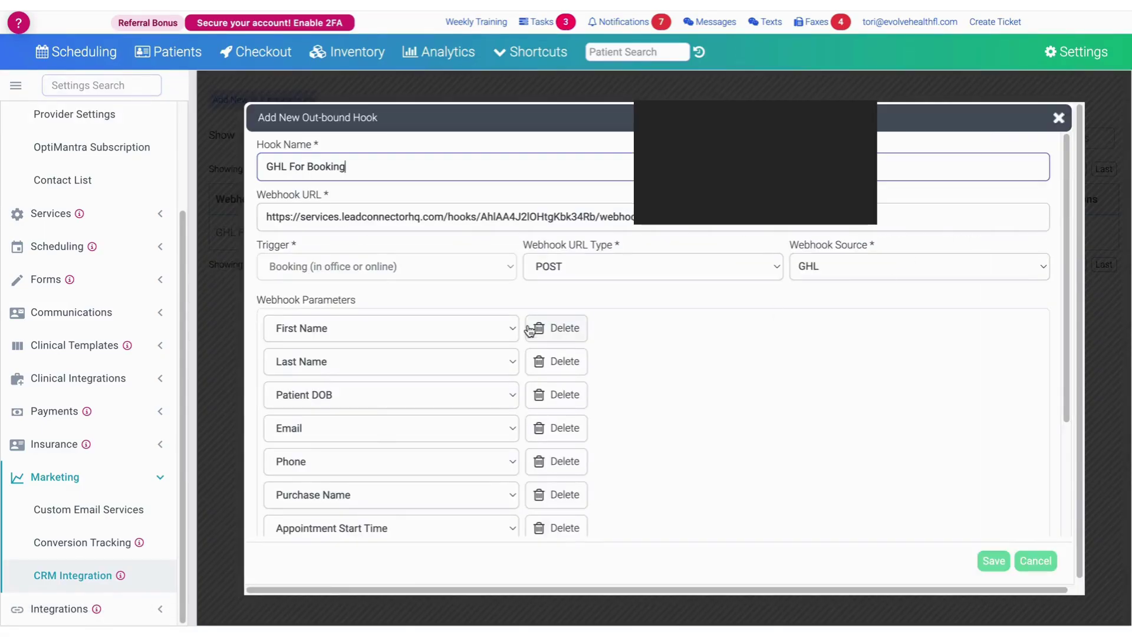
{"action": "scroll", "coordinate": [380, 430], "scroll_direction": "down", "scroll_amount": 2}
{"action": "scroll", "coordinate": [381, 430], "scroll_direction": "down", "scroll_amount": 1}
{"action": "scroll", "coordinate": [415, 409], "scroll_direction": "up", "scroll_amount": 1}
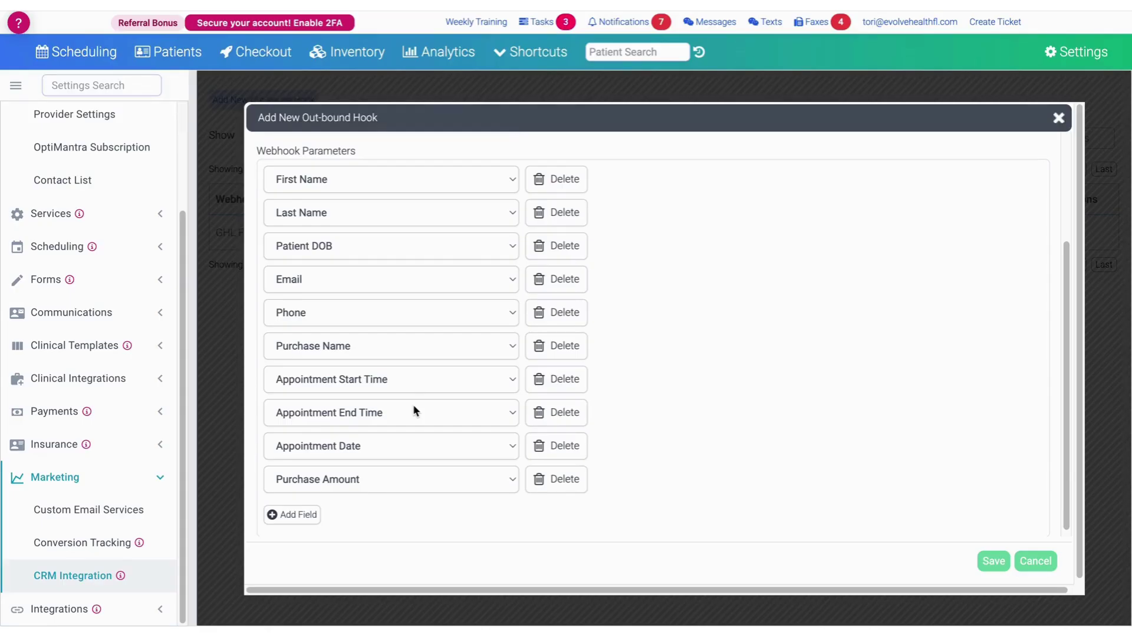
{"action": "scroll", "coordinate": [413, 405], "scroll_direction": "up", "scroll_amount": 3}
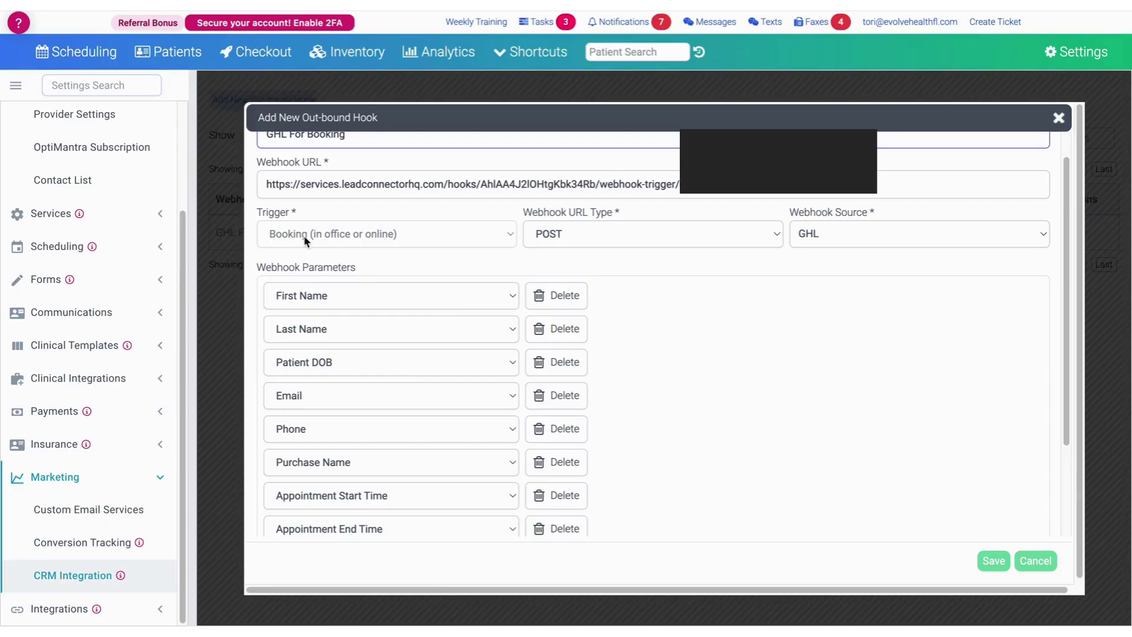
{"action": "scroll", "coordinate": [370, 302], "scroll_direction": "down", "scroll_amount": 1}
{"action": "scroll", "coordinate": [369, 303], "scroll_direction": "down", "scroll_amount": 3}
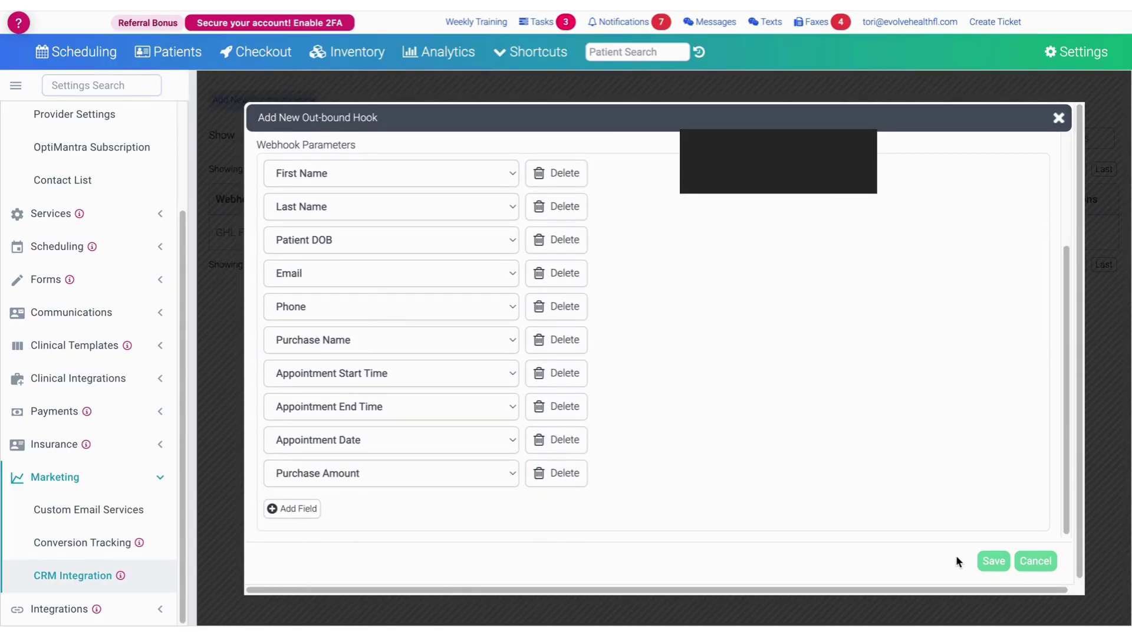
{"action": "left_click", "coordinate": [994, 560]}
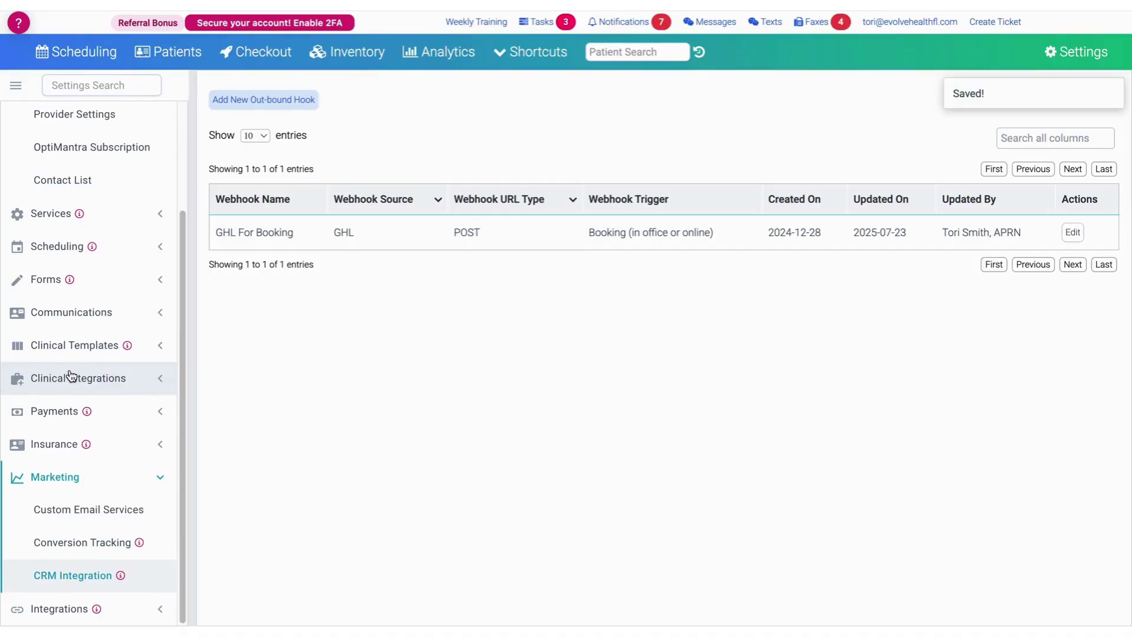
Step: Open the scheduling calendar and advance to the week of August 3 to 9, 2025
{"action": "scroll", "coordinate": [71, 372], "scroll_direction": "up", "scroll_amount": 3}
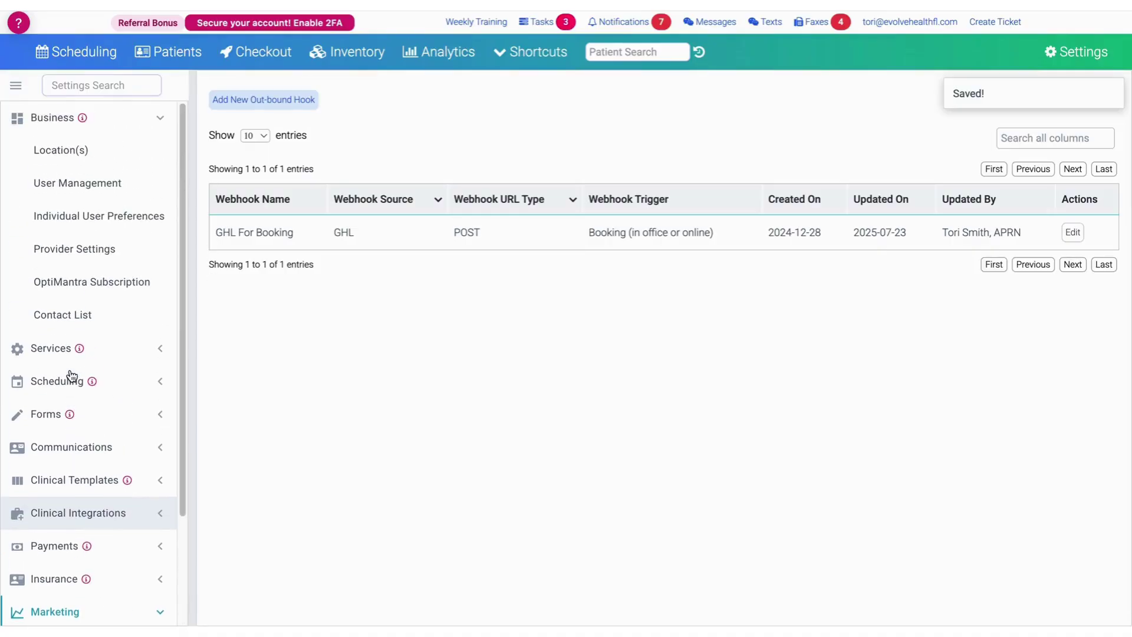
{"action": "left_click", "coordinate": [70, 53]}
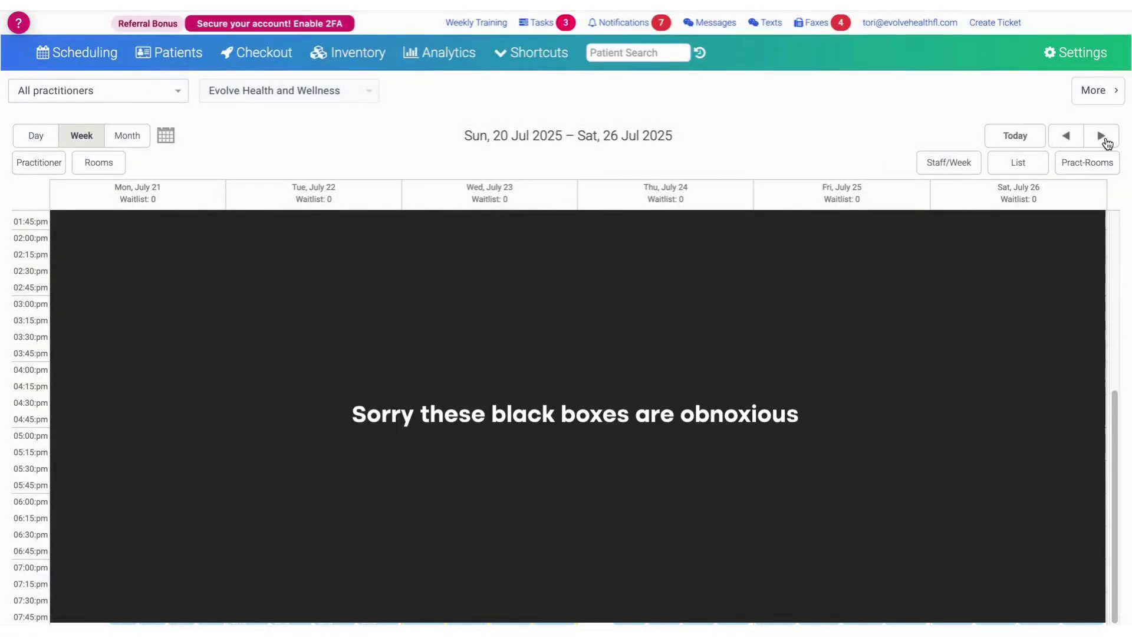
{"action": "left_click", "coordinate": [1106, 141]}
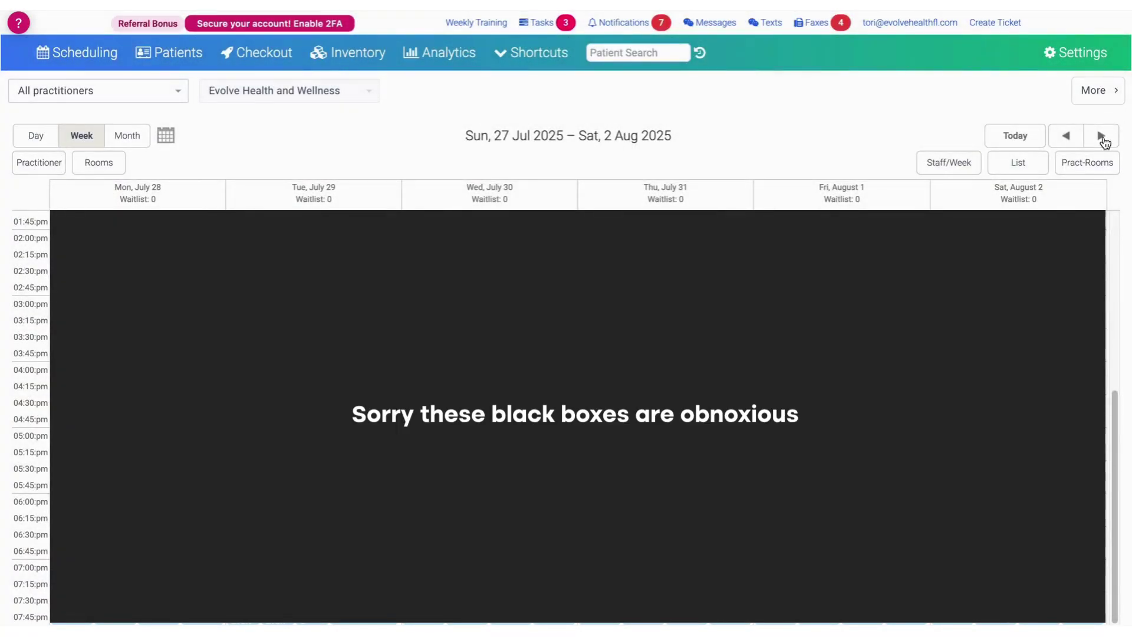
{"action": "left_click", "coordinate": [1103, 138]}
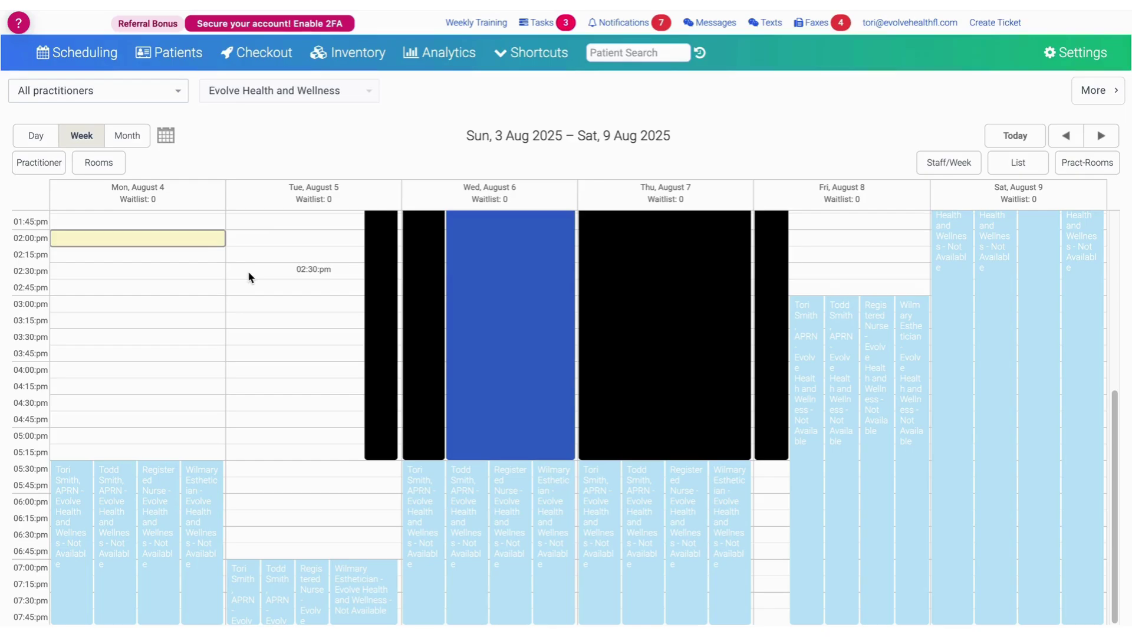
Step: Start a new appointment on Tuesday, August 5 at 02:30 pm and close it without saving
{"action": "left_click", "coordinate": [249, 274]}
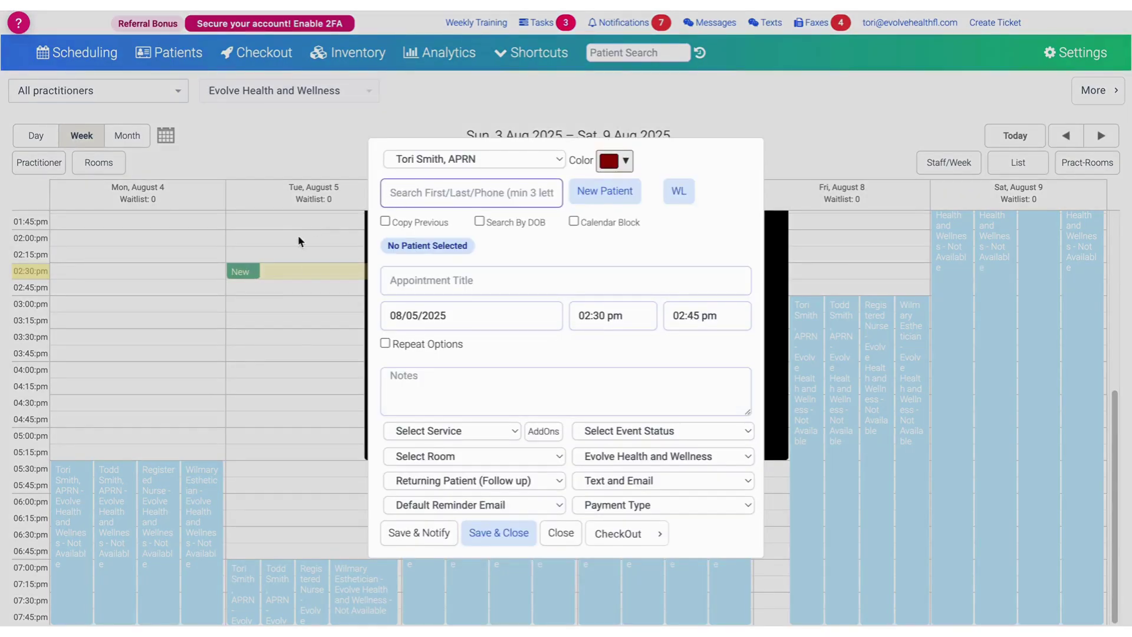
{"action": "left_click", "coordinate": [274, 272]}
{"action": "left_click", "coordinate": [561, 533]}
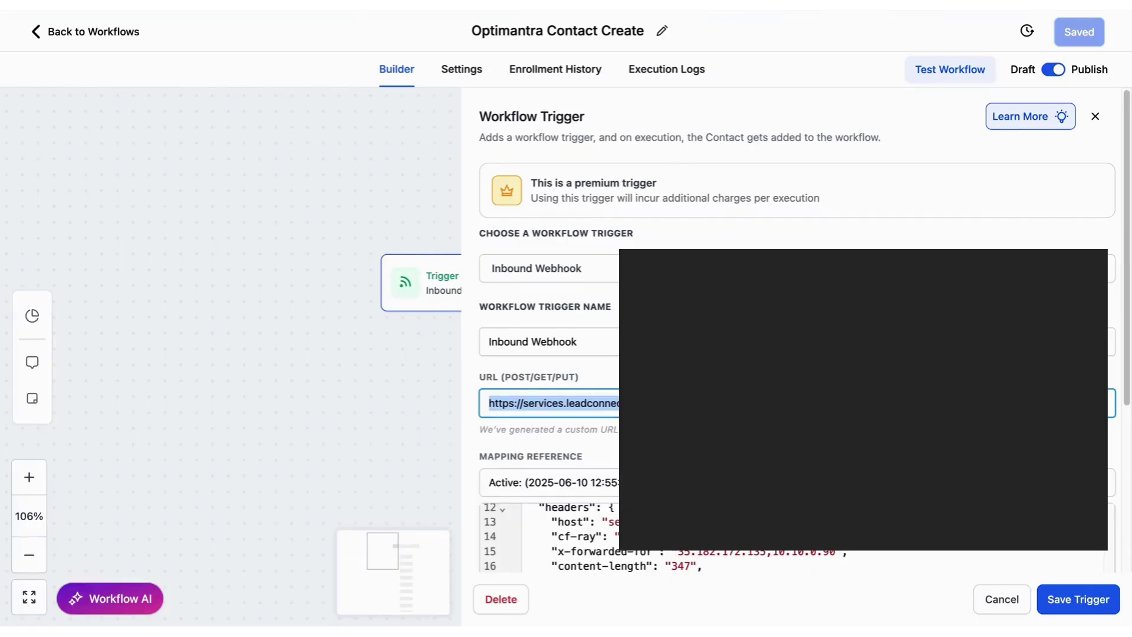
Step: Switch to the HighLevel workflow and examine the patient fields in the Inbound Webhook's mapping reference, highlighting the firstName key
{"action": "scroll", "coordinate": [797, 330], "scroll_direction": "down", "scroll_amount": 4}
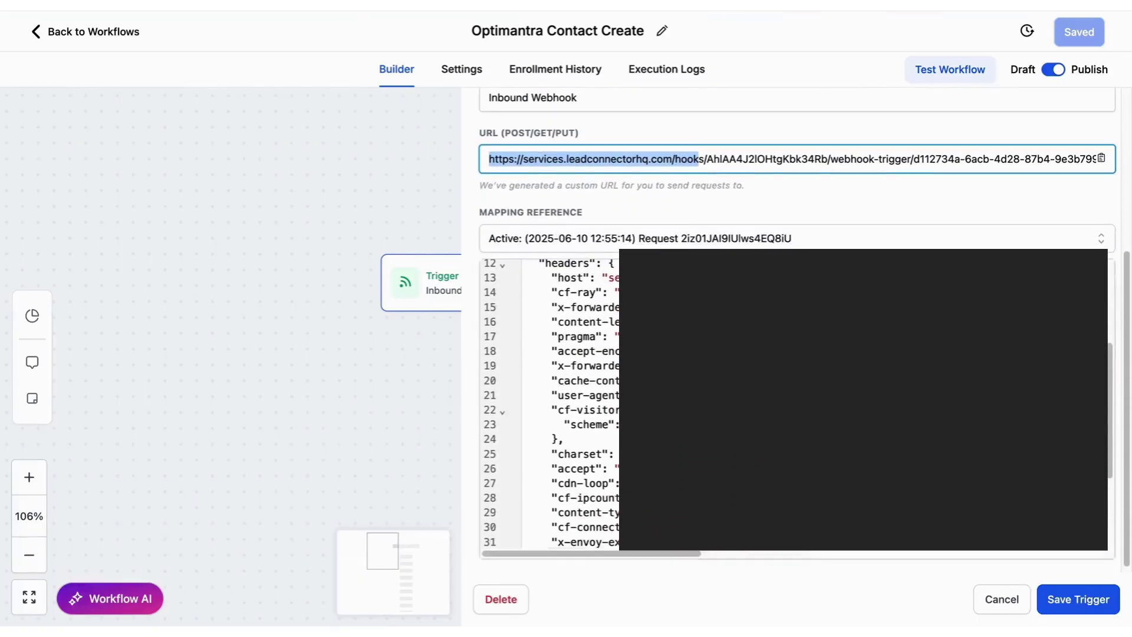
{"action": "scroll", "coordinate": [796, 399], "scroll_direction": "up", "scroll_amount": 3}
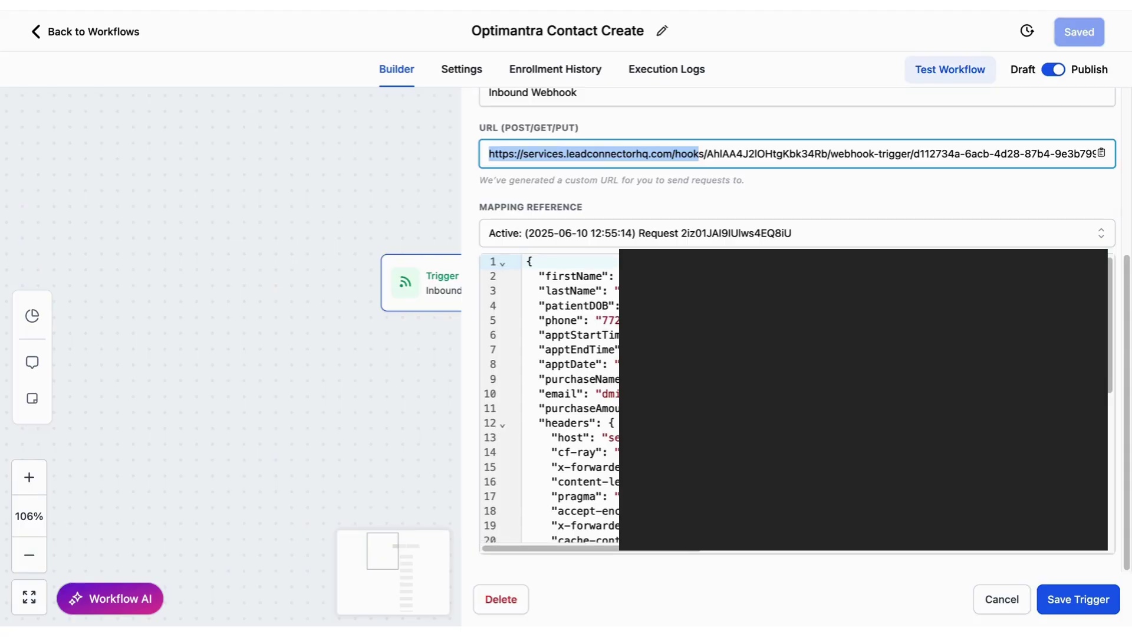
{"action": "scroll", "coordinate": [796, 398], "scroll_direction": "down", "scroll_amount": 1}
{"action": "scroll", "coordinate": [796, 398], "scroll_direction": "up", "scroll_amount": 1}
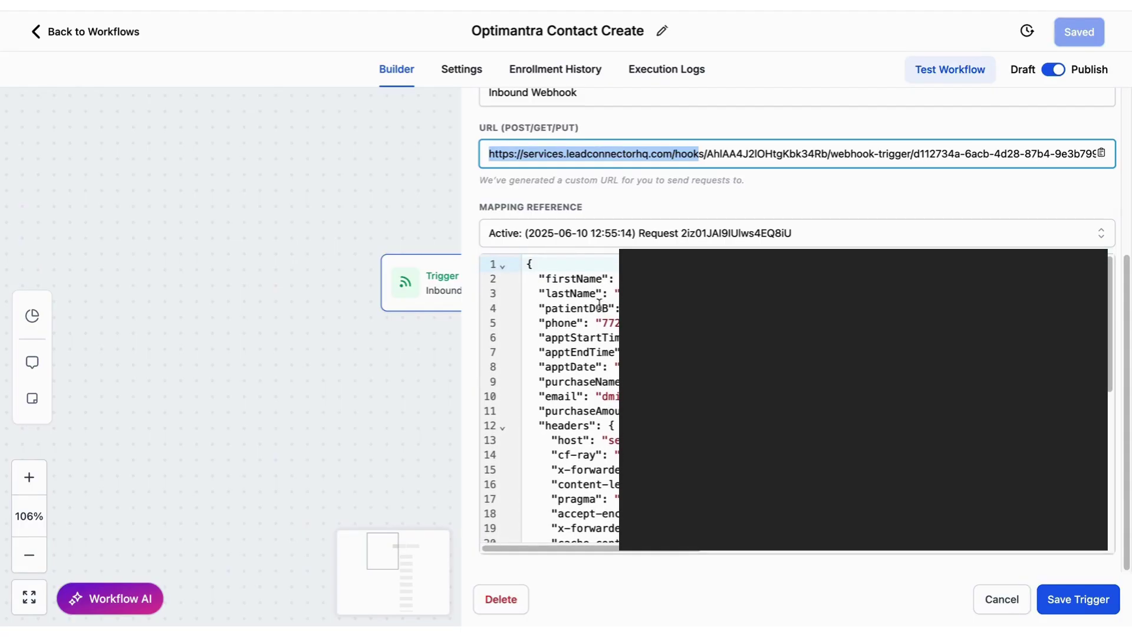
{"action": "double_click", "coordinate": [555, 278]}
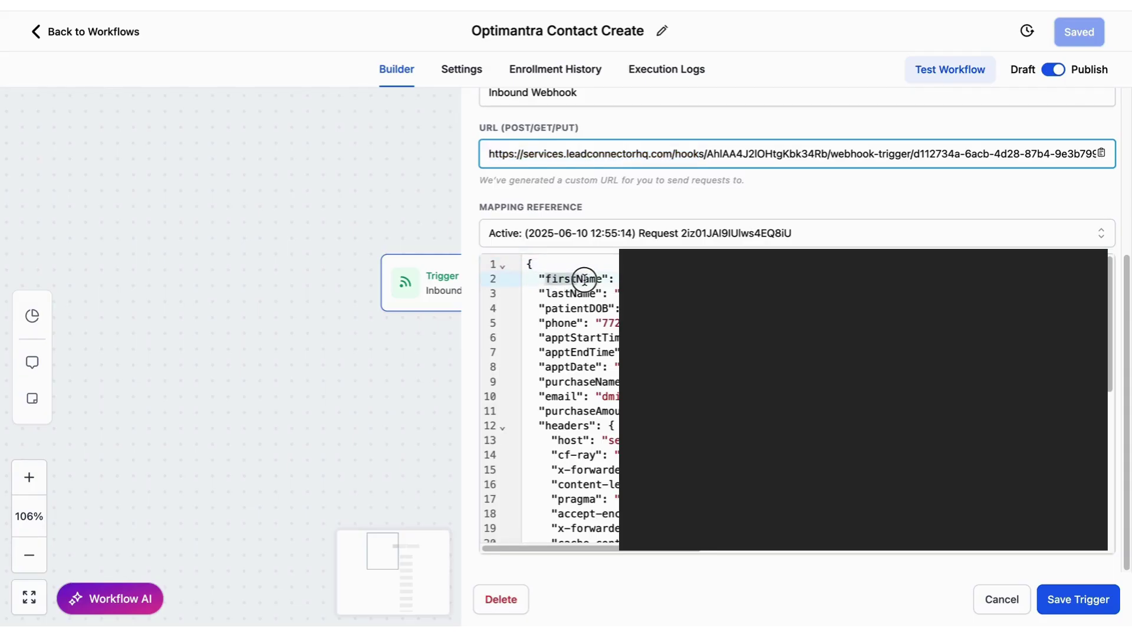
Step: Examine the keys in the Inbound Webhook's mapping reference, highlighting lastName, patientDOB, phone, apptStartTime and apptEndTime
{"action": "double_click", "coordinate": [557, 294]}
{"action": "double_click", "coordinate": [563, 307]}
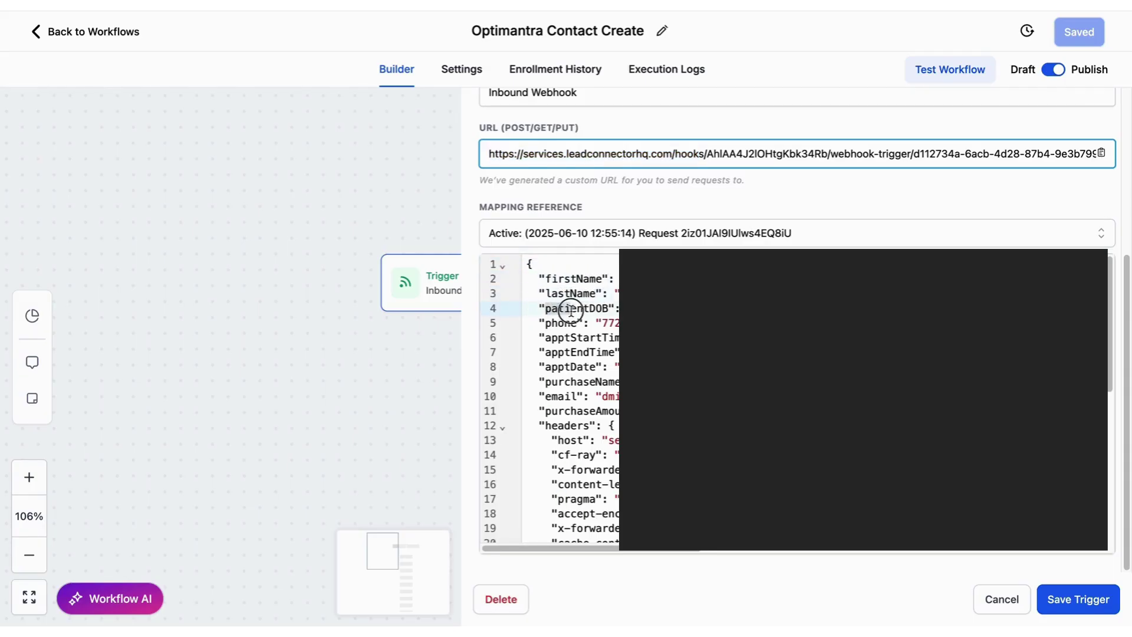
{"action": "double_click", "coordinate": [549, 323]}
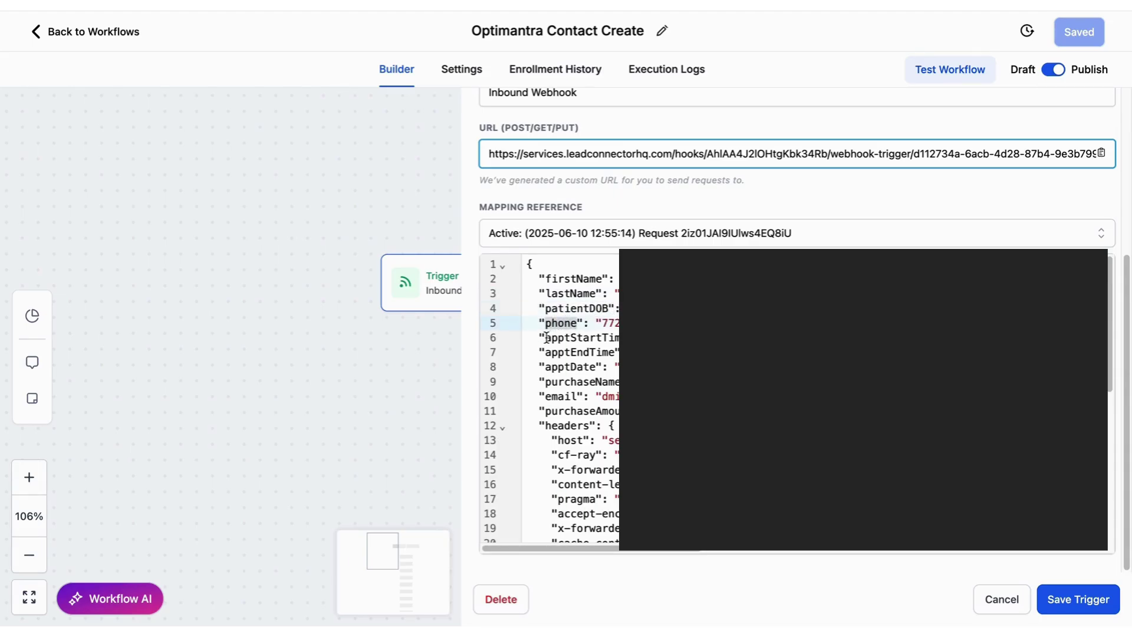
{"action": "double_click", "coordinate": [548, 337]}
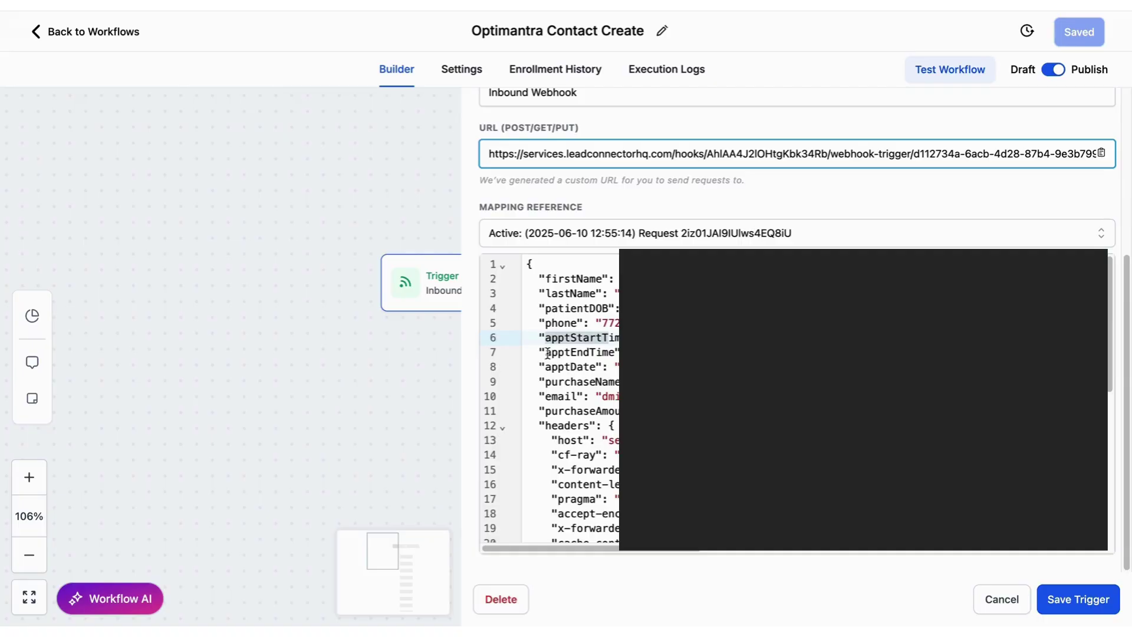
{"action": "double_click", "coordinate": [548, 353]}
{"action": "left_click", "coordinate": [576, 371]}
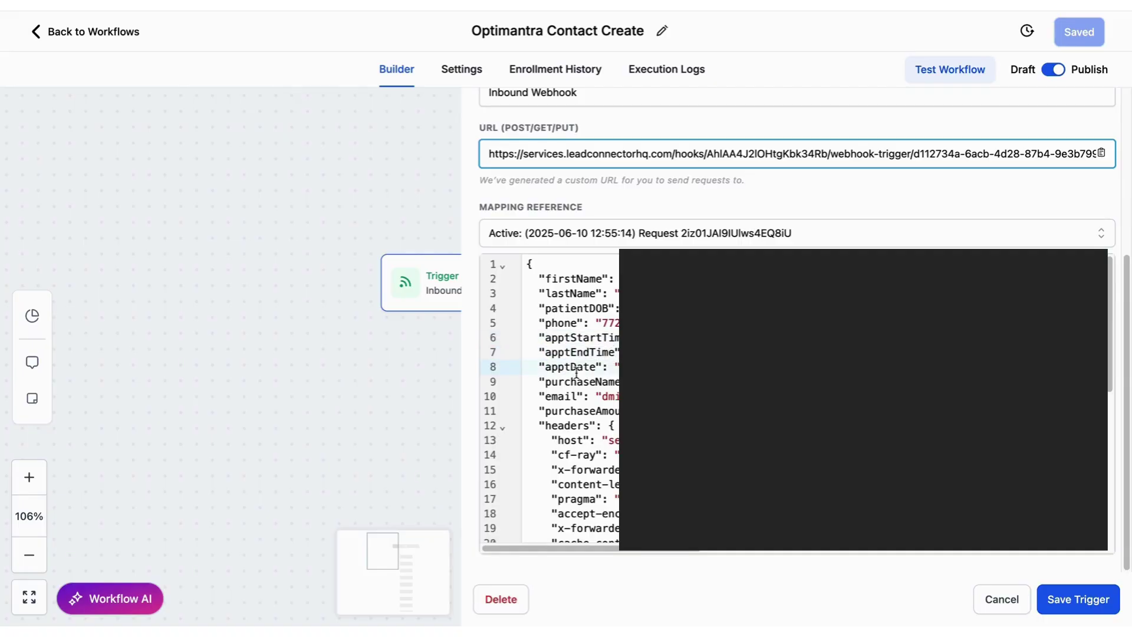
{"action": "scroll", "coordinate": [572, 386], "scroll_direction": "down", "scroll_amount": 3}
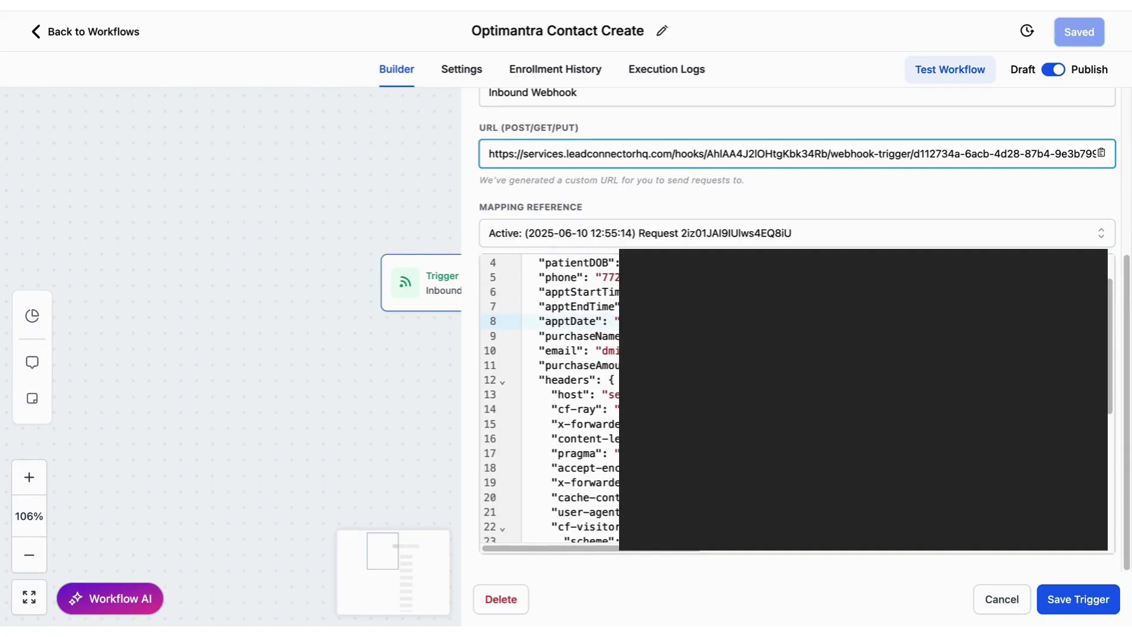
{"action": "scroll", "coordinate": [553, 356], "scroll_direction": "down", "scroll_amount": 2}
{"action": "scroll", "coordinate": [552, 356], "scroll_direction": "up", "scroll_amount": 3}
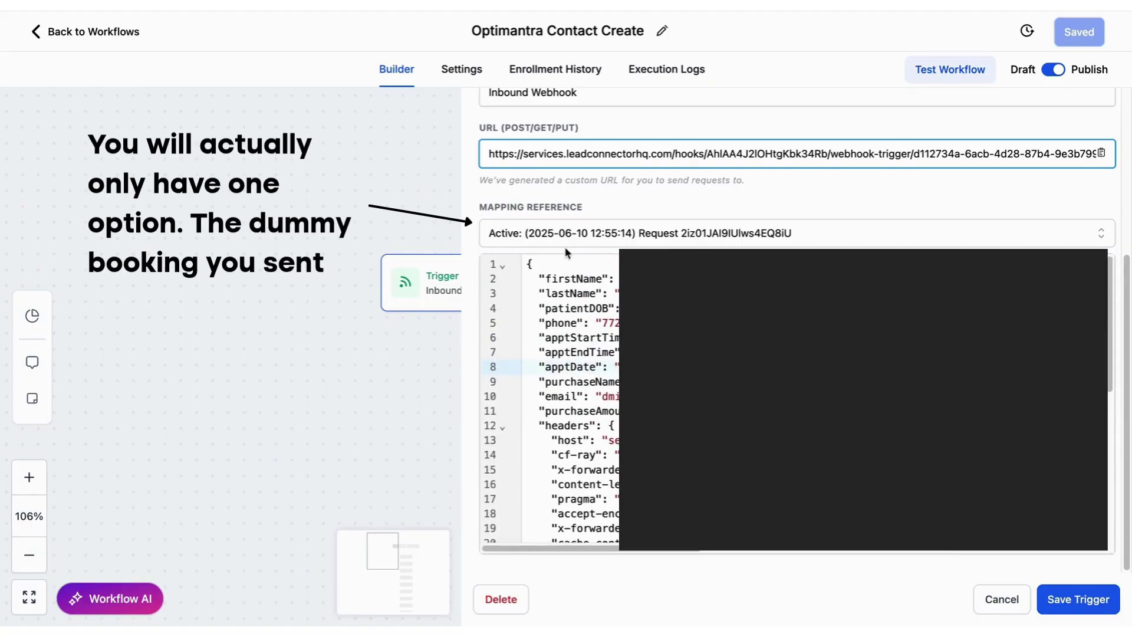
Step: Browse the received requests available as the mapping reference and close the list without choosing another one
{"action": "left_click", "coordinate": [510, 235]}
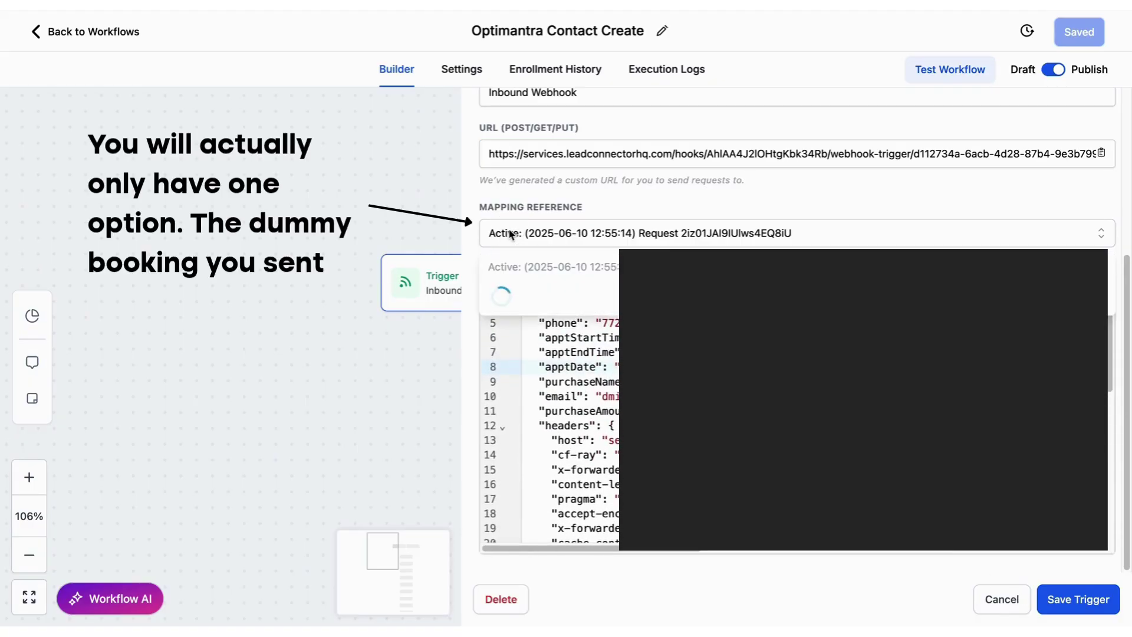
{"action": "scroll", "coordinate": [526, 329], "scroll_direction": "down", "scroll_amount": 3}
{"action": "scroll", "coordinate": [533, 329], "scroll_direction": "up", "scroll_amount": 3}
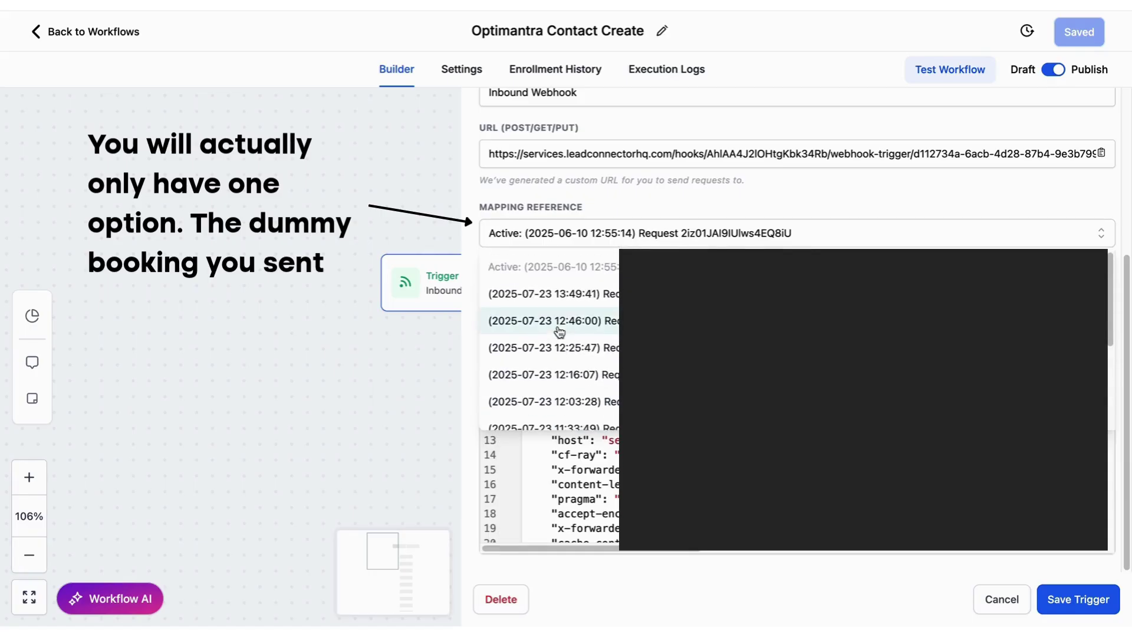
{"action": "scroll", "coordinate": [558, 329], "scroll_direction": "down", "scroll_amount": 3}
{"action": "scroll", "coordinate": [557, 329], "scroll_direction": "up", "scroll_amount": 3}
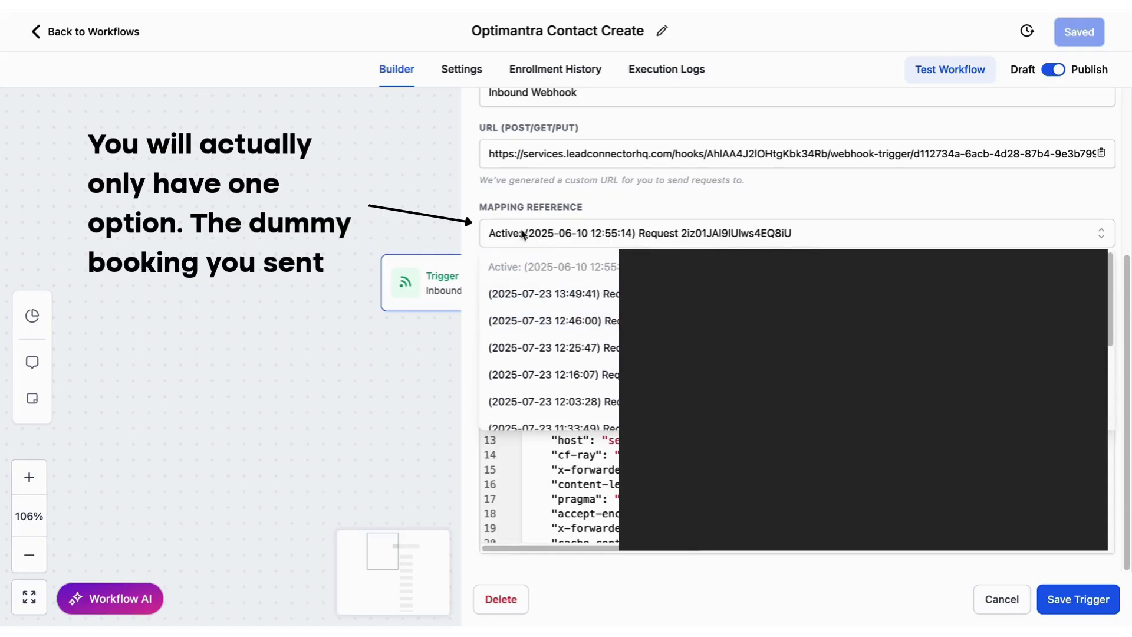
{"action": "triple_click", "coordinate": [607, 206]}
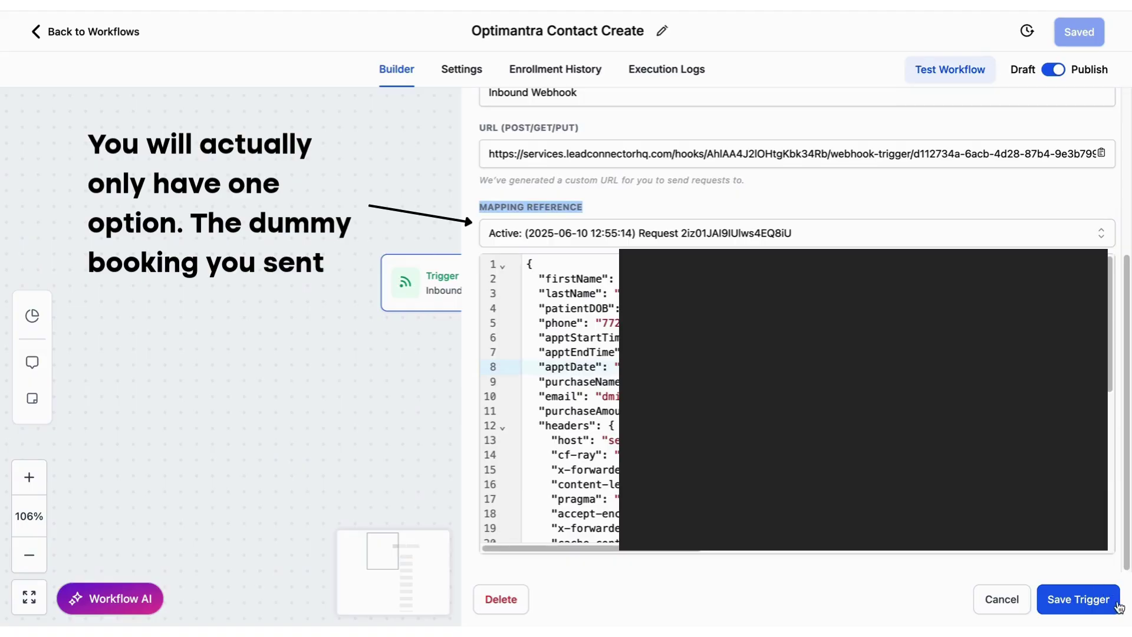
Step: Save the Inbound Webhook trigger and the Optimantra Contact Create workflow
{"action": "left_click", "coordinate": [1098, 608]}
{"action": "left_click", "coordinate": [1086, 36]}
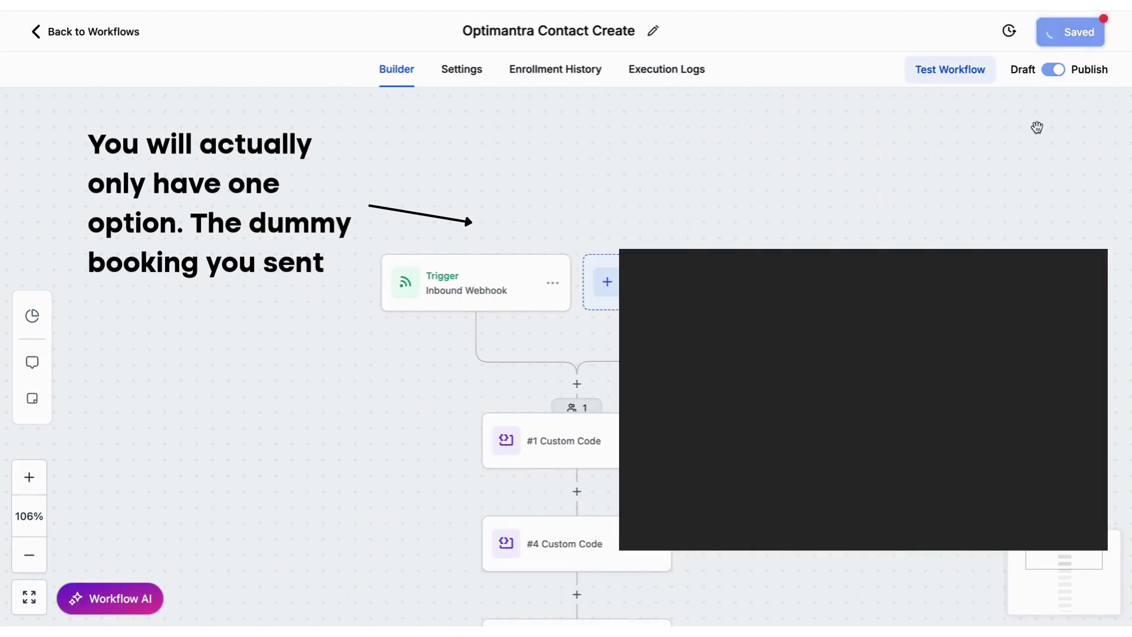
{"action": "left_click", "coordinate": [1102, 42]}
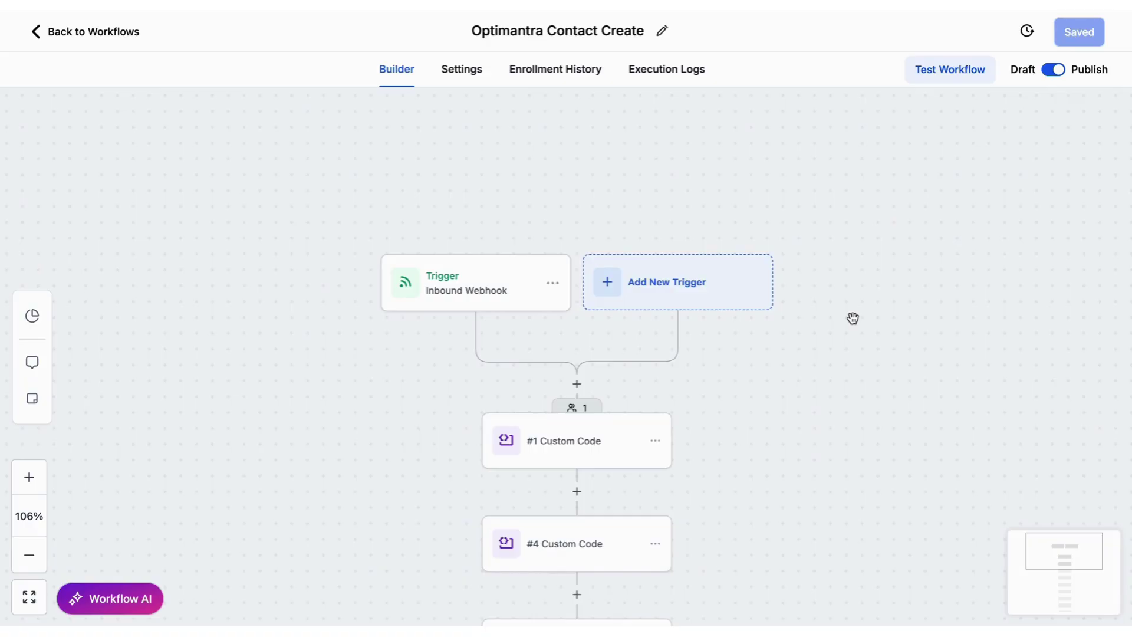
Step: Open the #1 Custom Code action and examine its apptDate property and date-formatting JavaScript
{"action": "scroll", "coordinate": [690, 413], "scroll_direction": "down", "scroll_amount": 2}
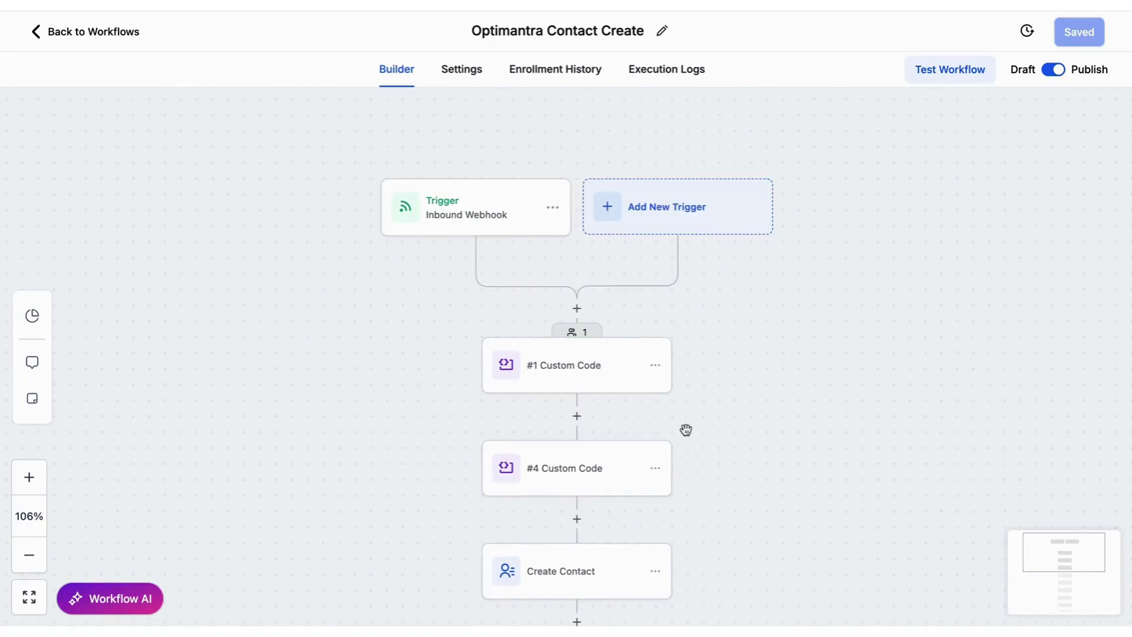
{"action": "scroll", "coordinate": [691, 442], "scroll_direction": "down", "scroll_amount": 1}
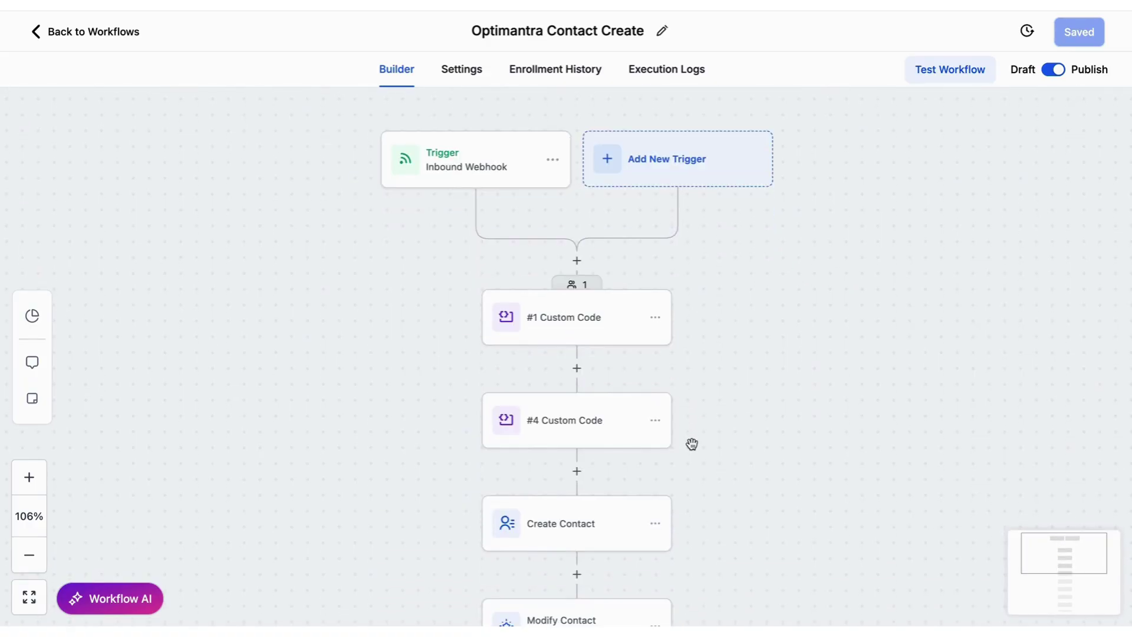
{"action": "left_click", "coordinate": [583, 335]}
{"action": "scroll", "coordinate": [948, 392], "scroll_direction": "down", "scroll_amount": 3}
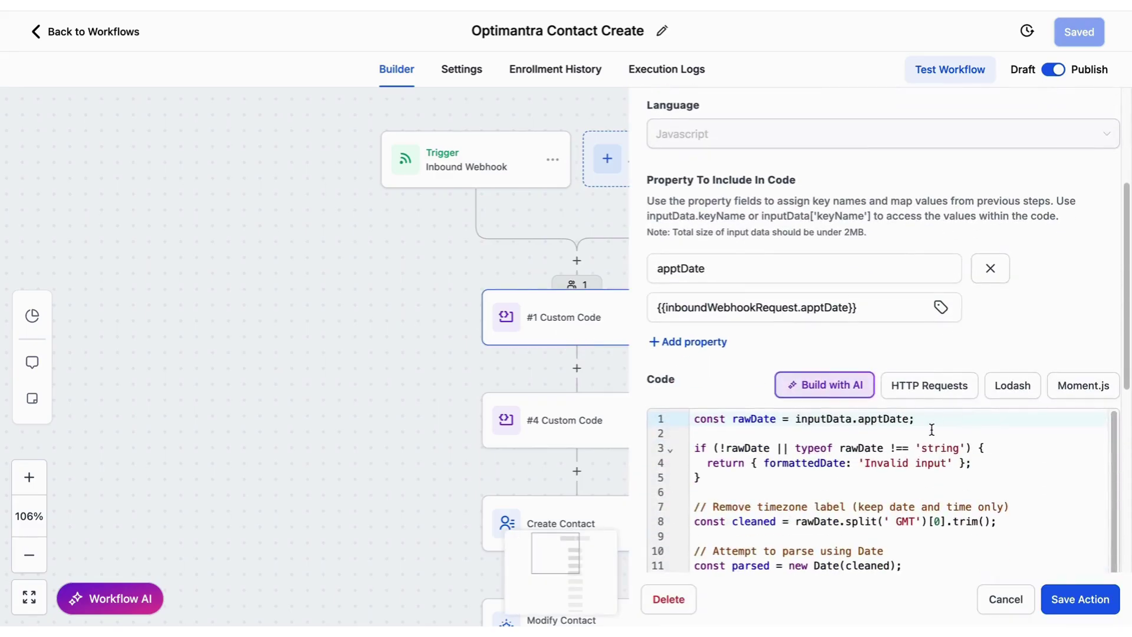
{"action": "scroll", "coordinate": [933, 427], "scroll_direction": "down", "scroll_amount": 2}
{"action": "scroll", "coordinate": [884, 457], "scroll_direction": "up", "scroll_amount": 2}
{"action": "scroll", "coordinate": [861, 295], "scroll_direction": "down", "scroll_amount": 3}
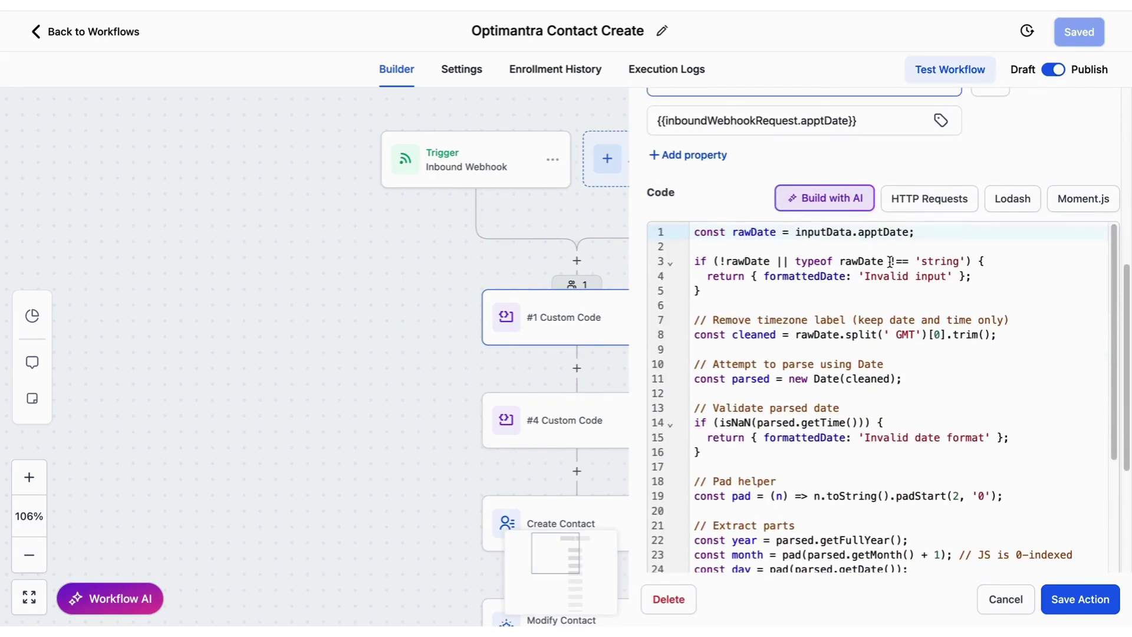
{"action": "scroll", "coordinate": [884, 366], "scroll_direction": "down", "scroll_amount": 4}
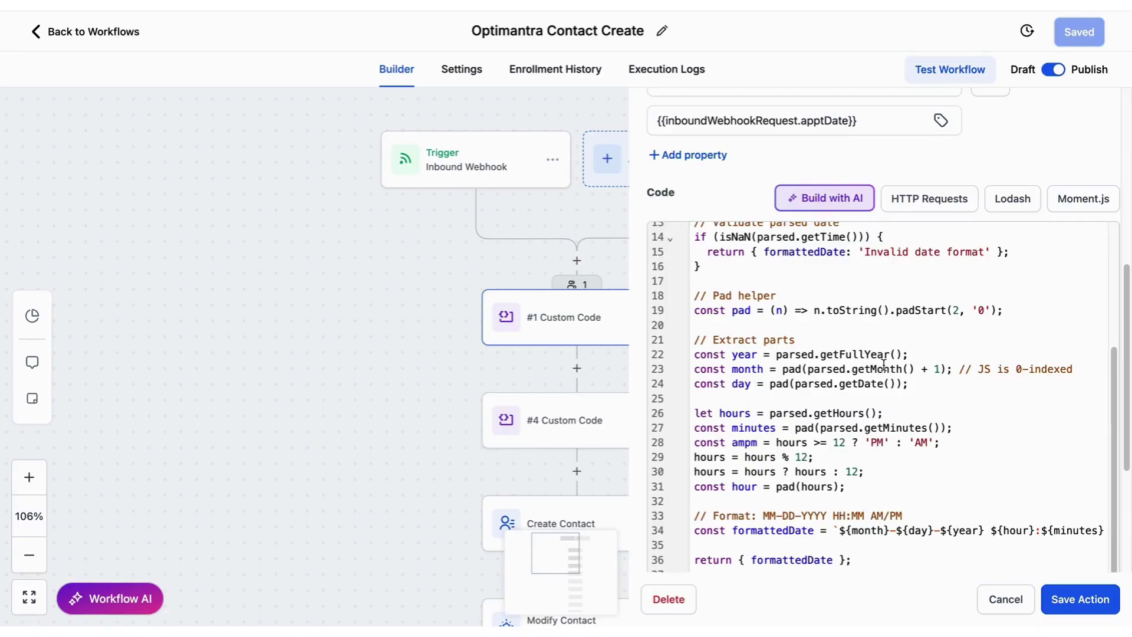
Step: Open the #4 Custom Code action and examine its formattedDate property and the script returning appointmentDay
{"action": "scroll", "coordinate": [448, 387], "scroll_direction": "right", "scroll_amount": 5}
{"action": "scroll", "coordinate": [448, 386], "scroll_direction": "down", "scroll_amount": 2}
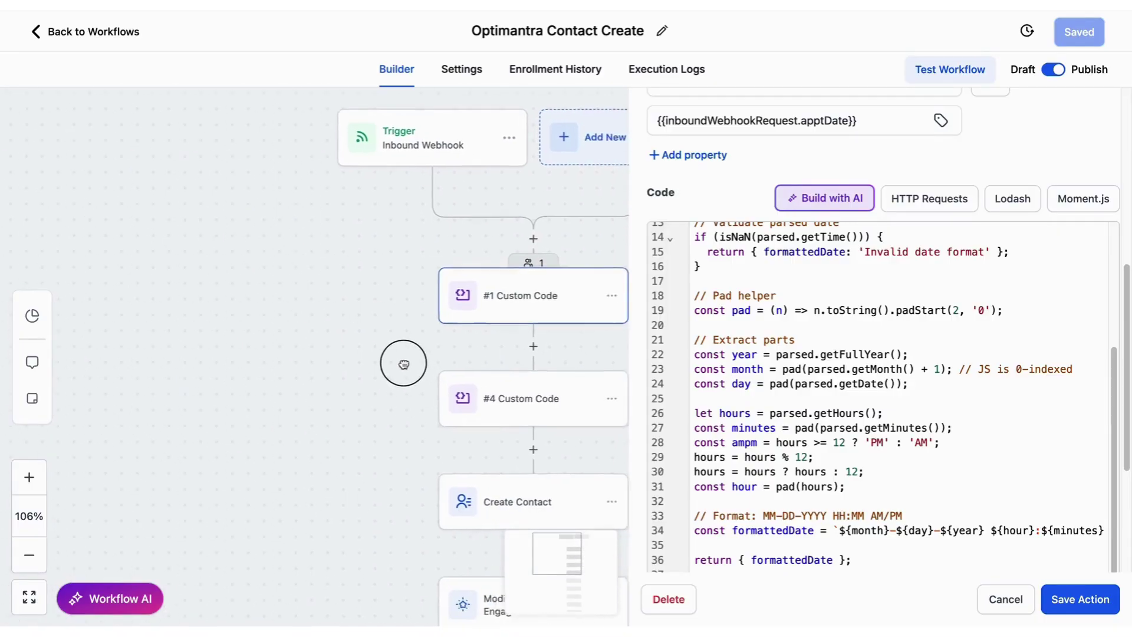
{"action": "left_click", "coordinate": [413, 361]}
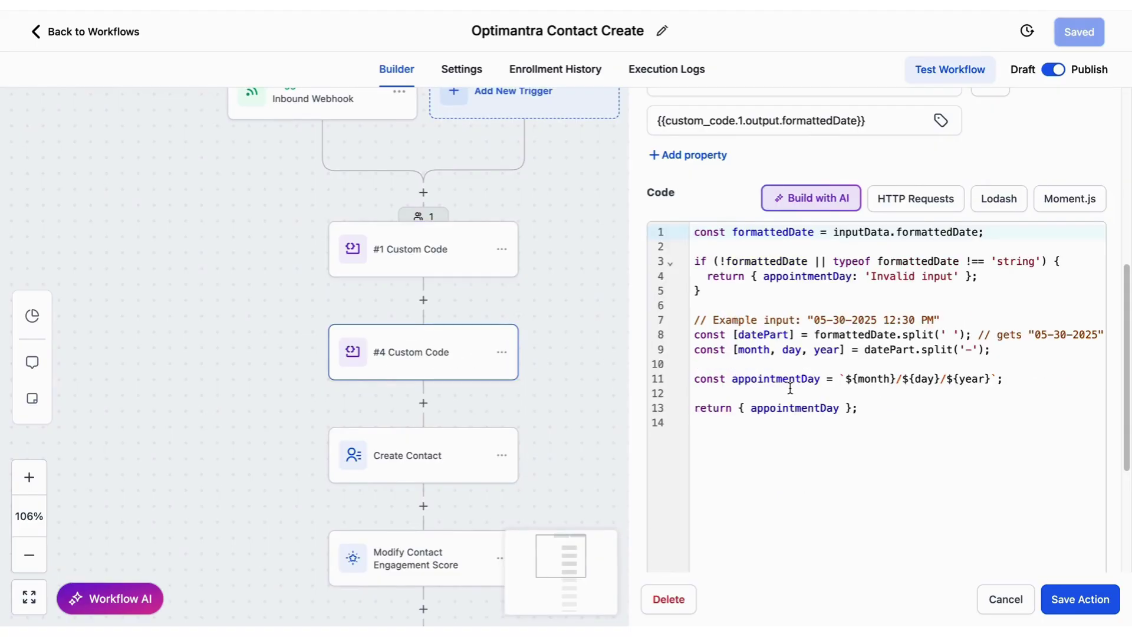
{"action": "scroll", "coordinate": [672, 352], "scroll_direction": "up", "scroll_amount": 3}
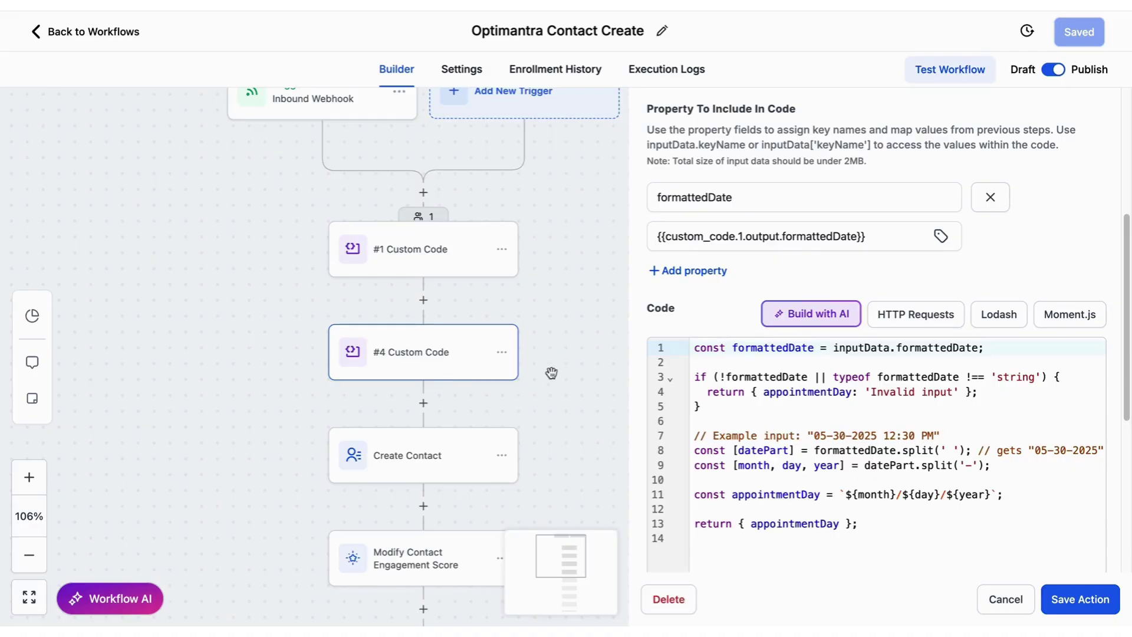
Step: Open the Create Contact action and examine how its contact fields are mapped to webhook and custom code values
{"action": "left_click_drag", "start_coordinate": [565, 417], "coordinate": [562, 278]}
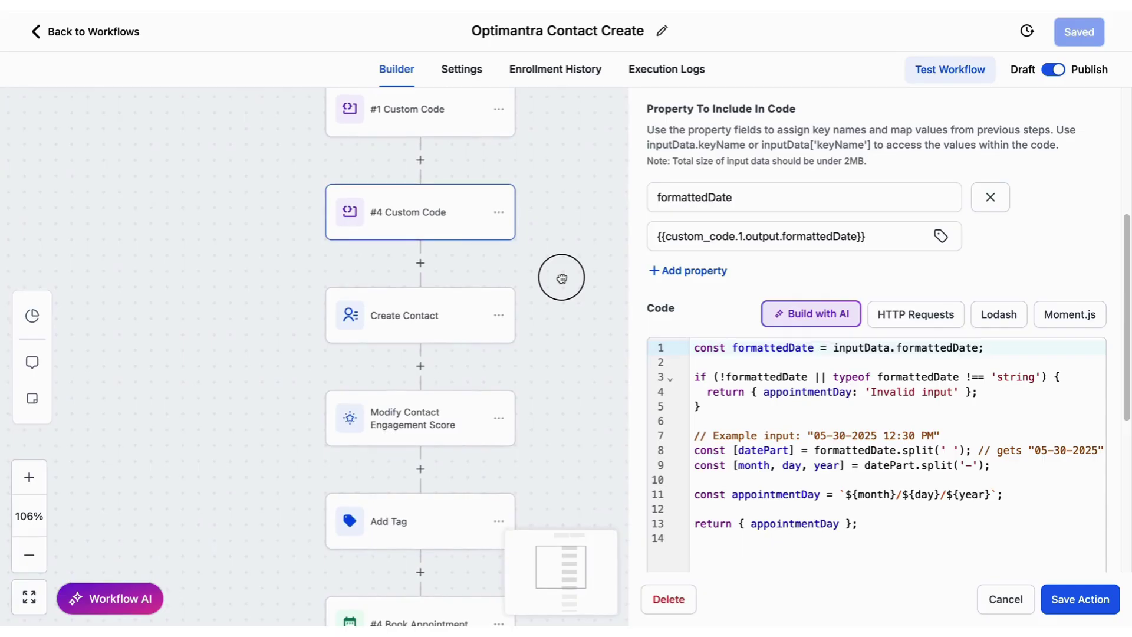
{"action": "left_click", "coordinate": [392, 328]}
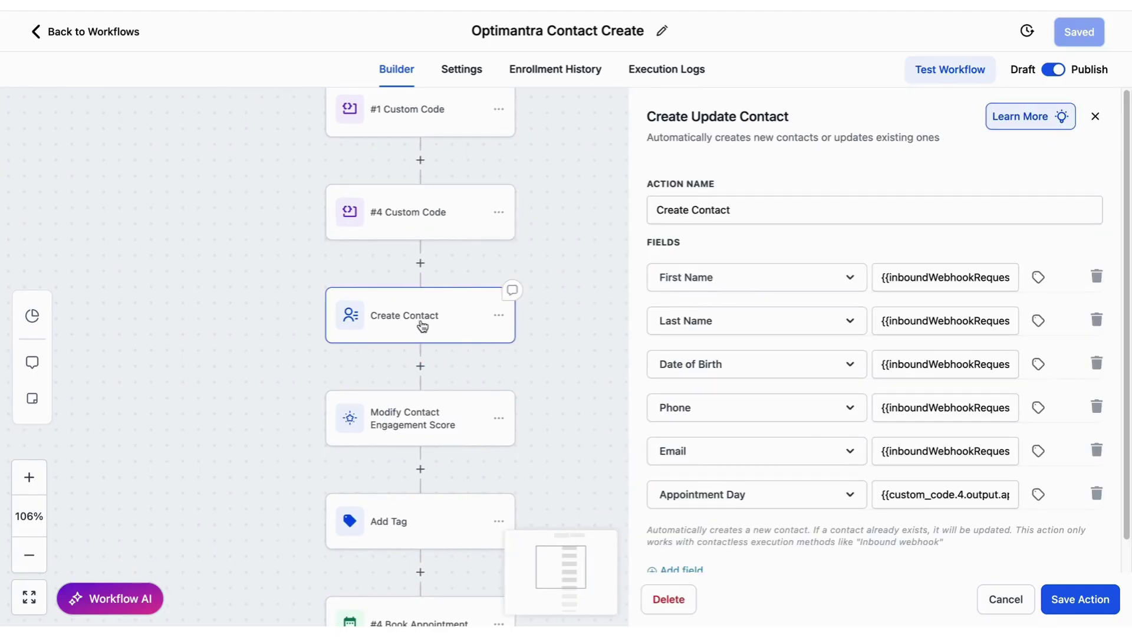
{"action": "left_click", "coordinate": [999, 282]}
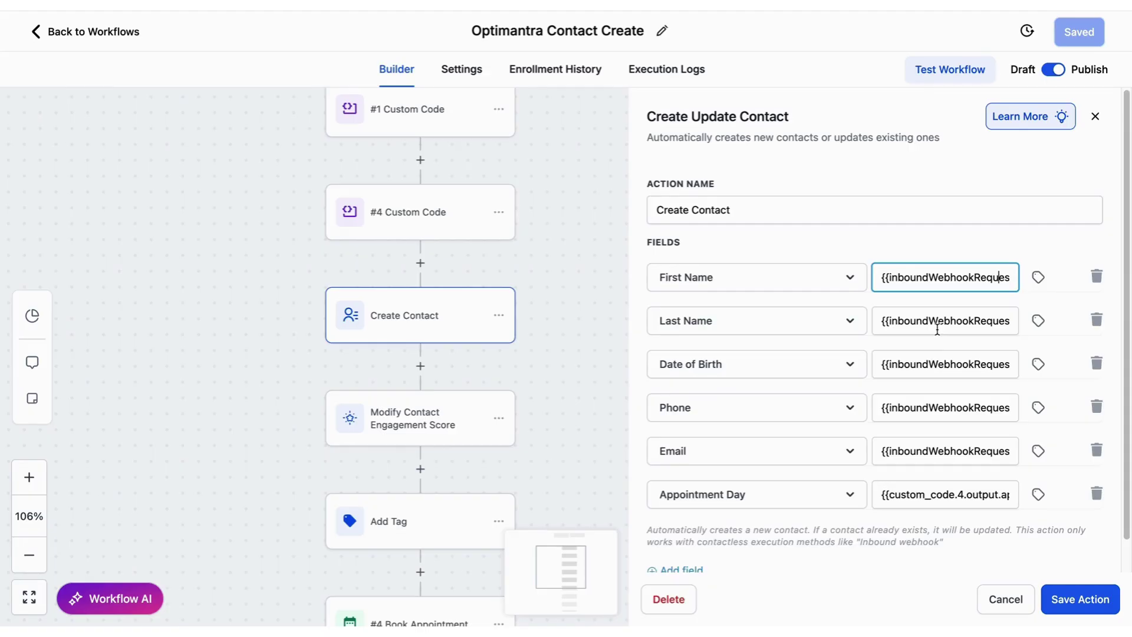
{"action": "scroll", "coordinate": [804, 374], "scroll_direction": "down", "scroll_amount": 1}
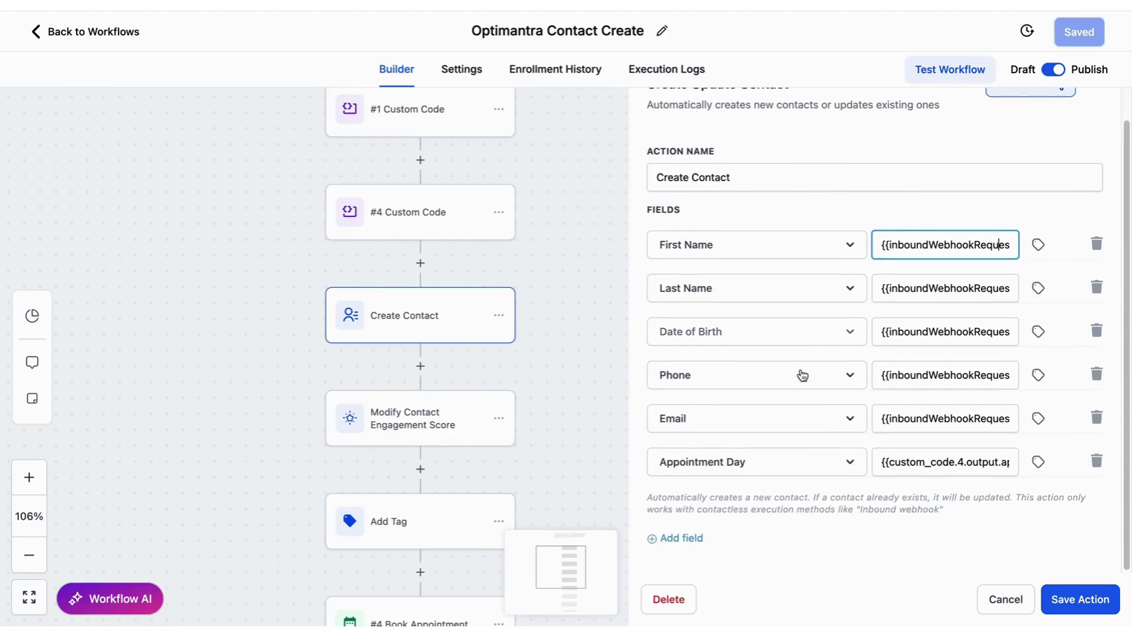
Step: Add a Business Name field to the Create Contact action and start editing its value
{"action": "left_click", "coordinate": [673, 537]}
{"action": "left_click", "coordinate": [781, 517]}
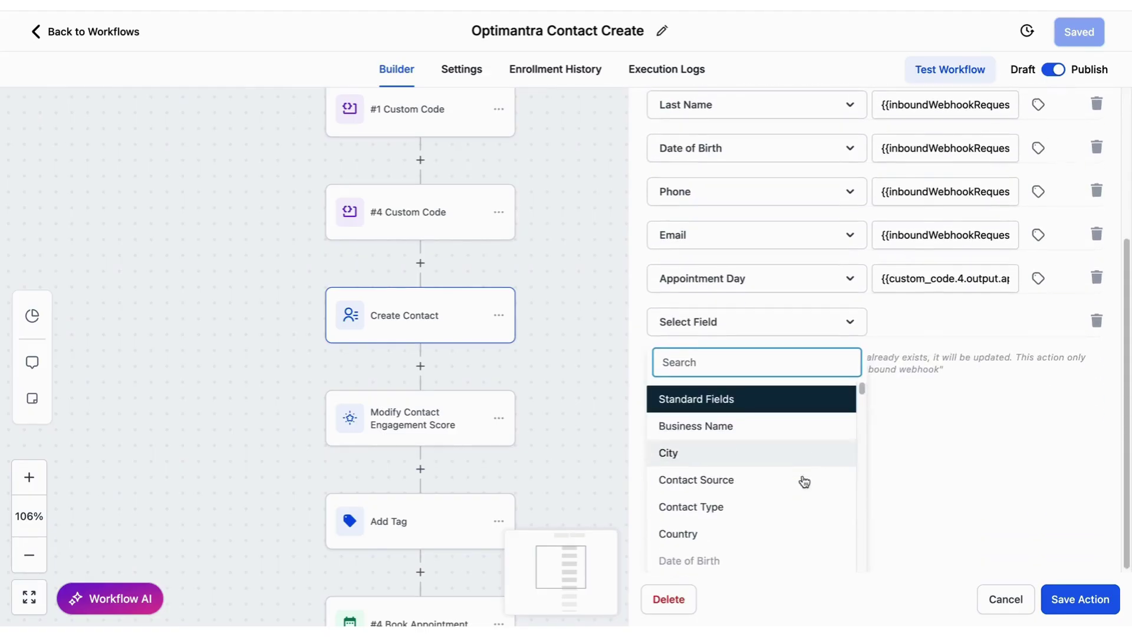
{"action": "left_click", "coordinate": [743, 431]}
{"action": "left_click", "coordinate": [930, 462]}
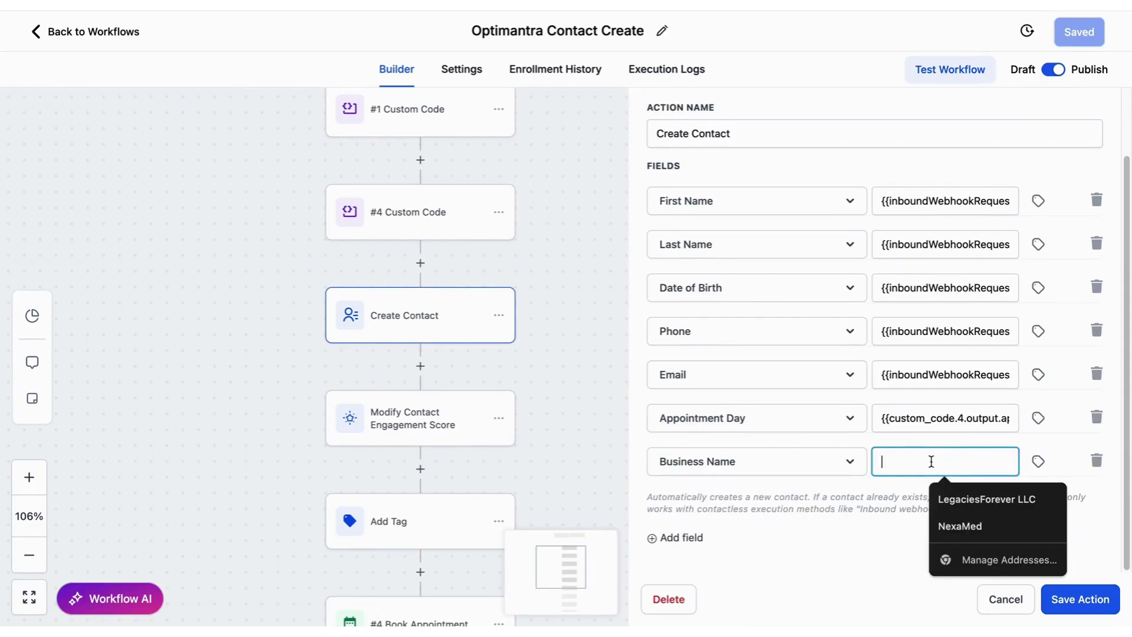
Step: Browse the Inbound Webhook Trigger custom values for the Business Name field, and remove that field without assigning one
{"action": "left_click", "coordinate": [1038, 463]}
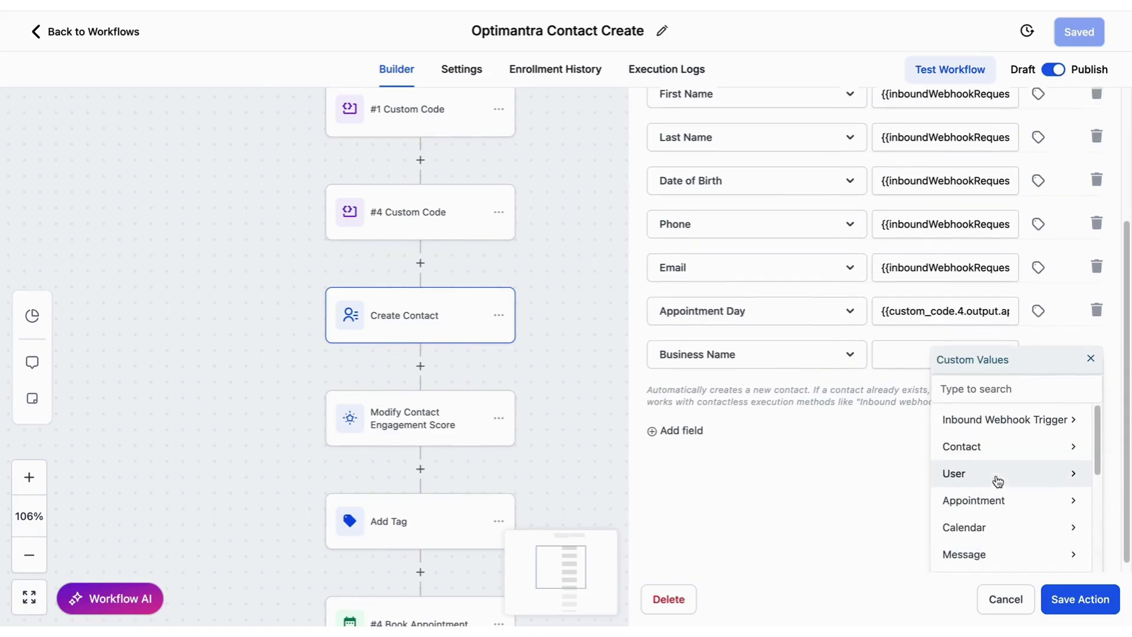
{"action": "left_click", "coordinate": [961, 407]}
{"action": "scroll", "coordinate": [1024, 448], "scroll_direction": "down", "scroll_amount": 2}
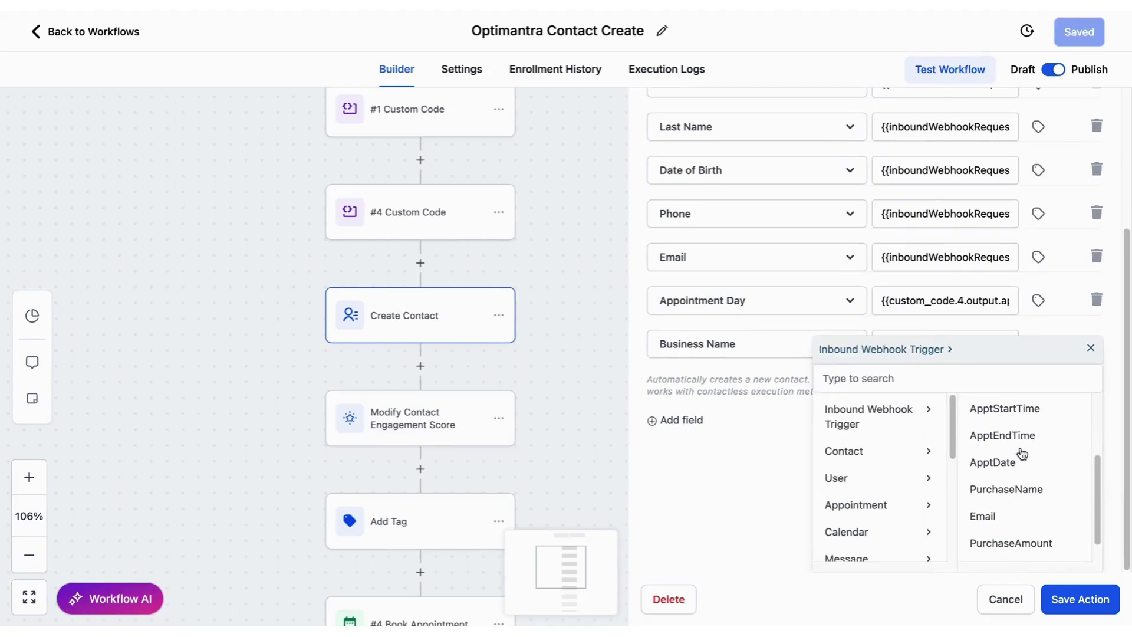
{"action": "scroll", "coordinate": [1009, 463], "scroll_direction": "down", "scroll_amount": 1}
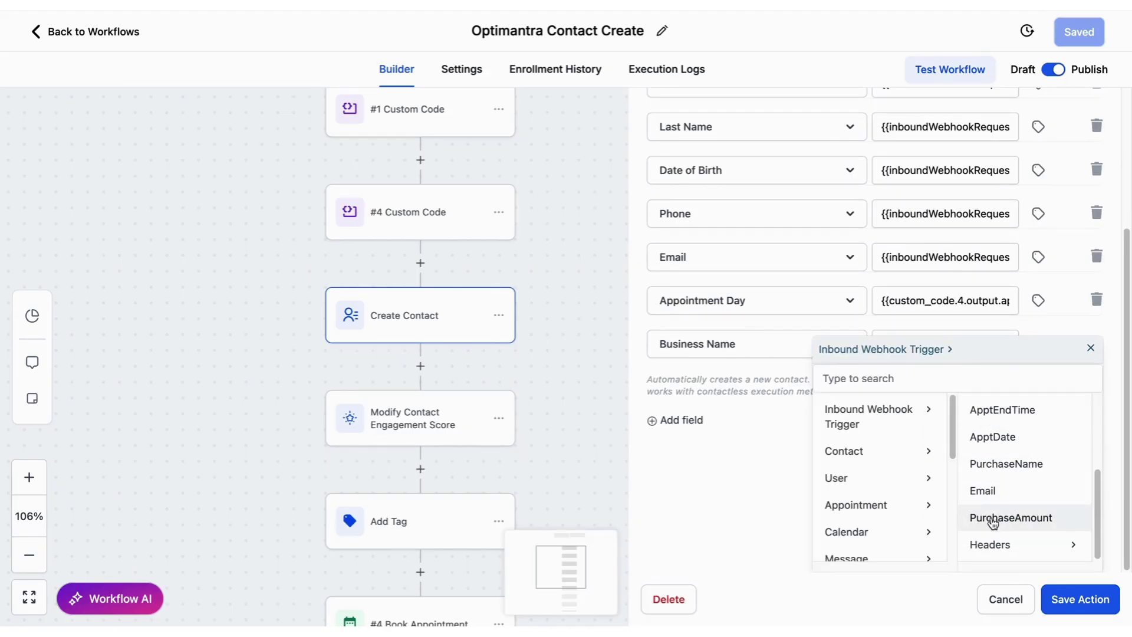
{"action": "scroll", "coordinate": [988, 443], "scroll_direction": "up", "scroll_amount": 1}
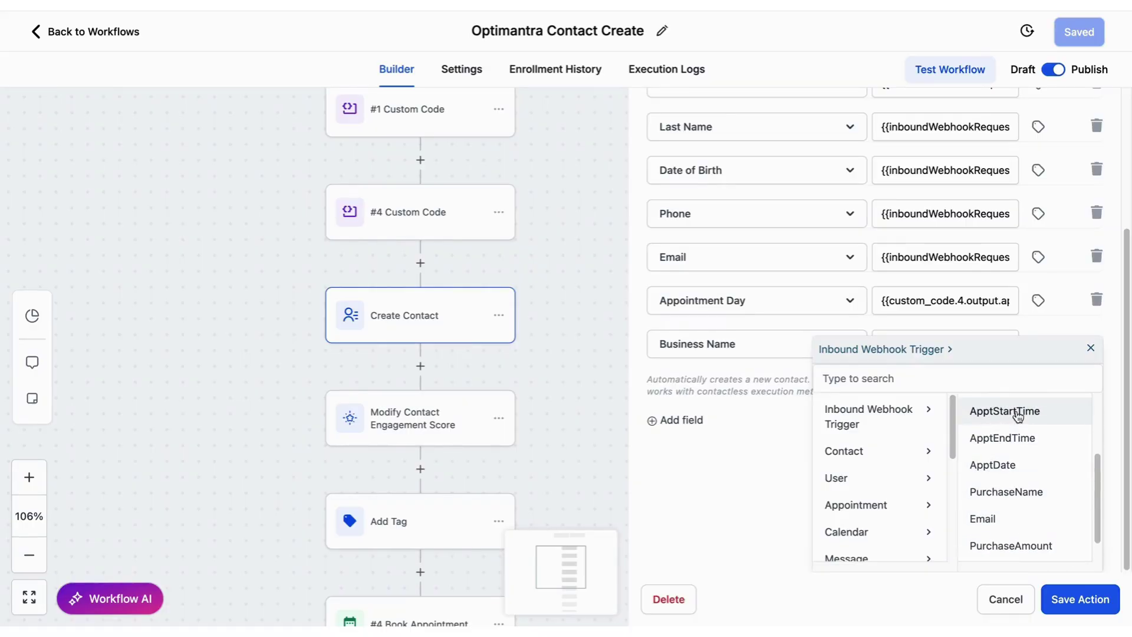
{"action": "scroll", "coordinate": [1017, 416], "scroll_direction": "up", "scroll_amount": 4}
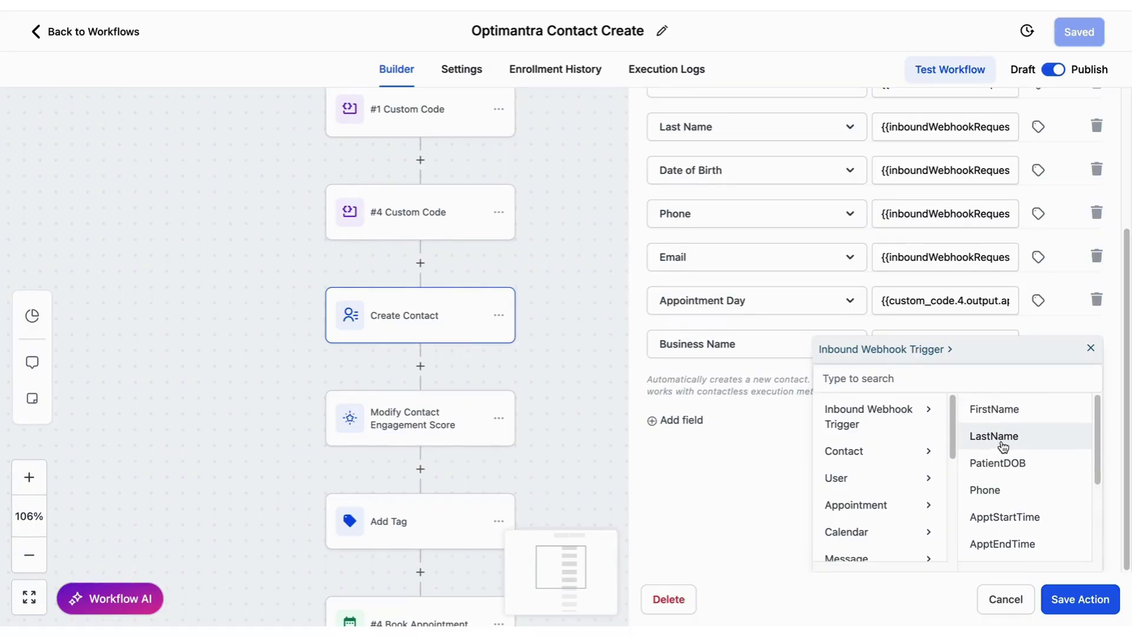
{"action": "left_click", "coordinate": [1091, 357]}
{"action": "left_click", "coordinate": [1097, 463]}
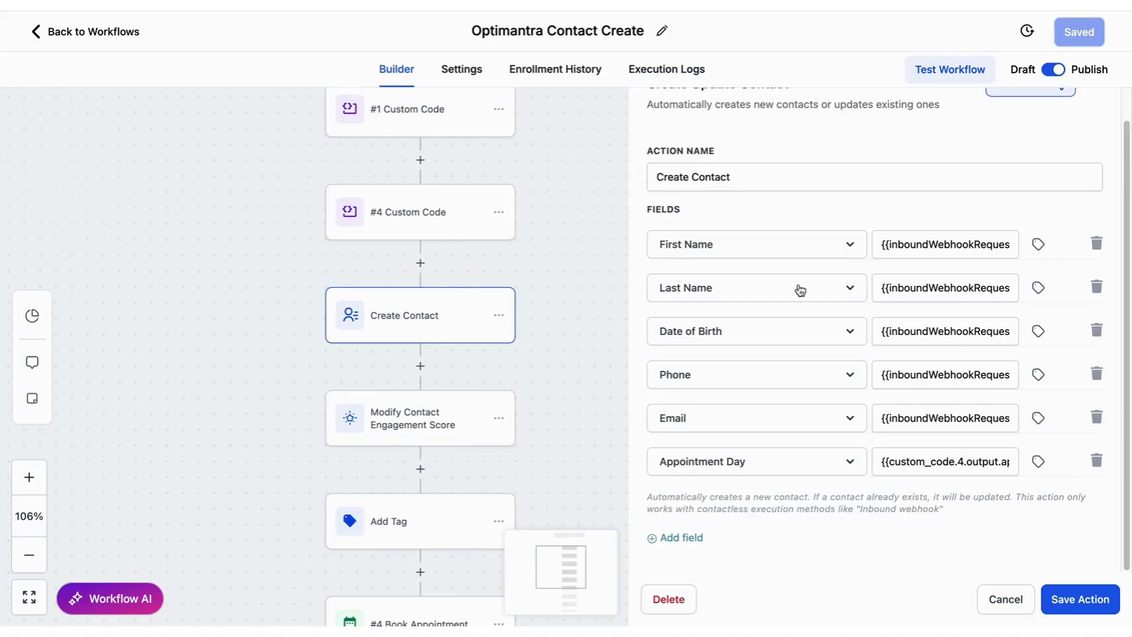
Step: Clear the First Name field's value and map it to the Inbound Webhook Trigger's FirstName custom value
{"action": "triple_click", "coordinate": [987, 242]}
{"action": "key", "text": "BackSpace"}
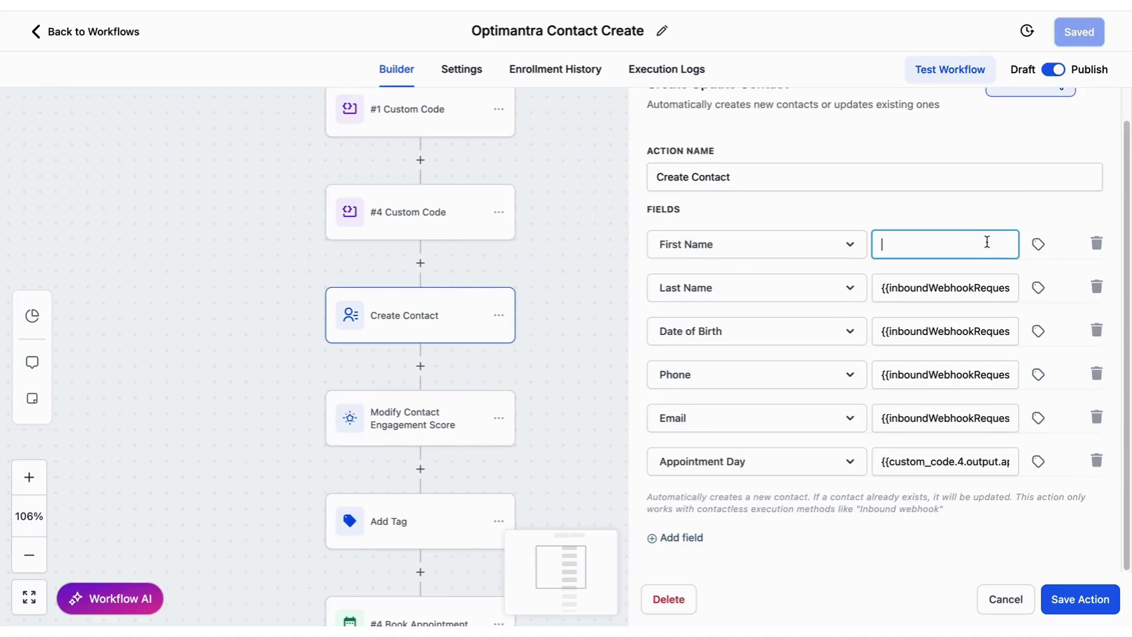
{"action": "left_click", "coordinate": [1039, 245]}
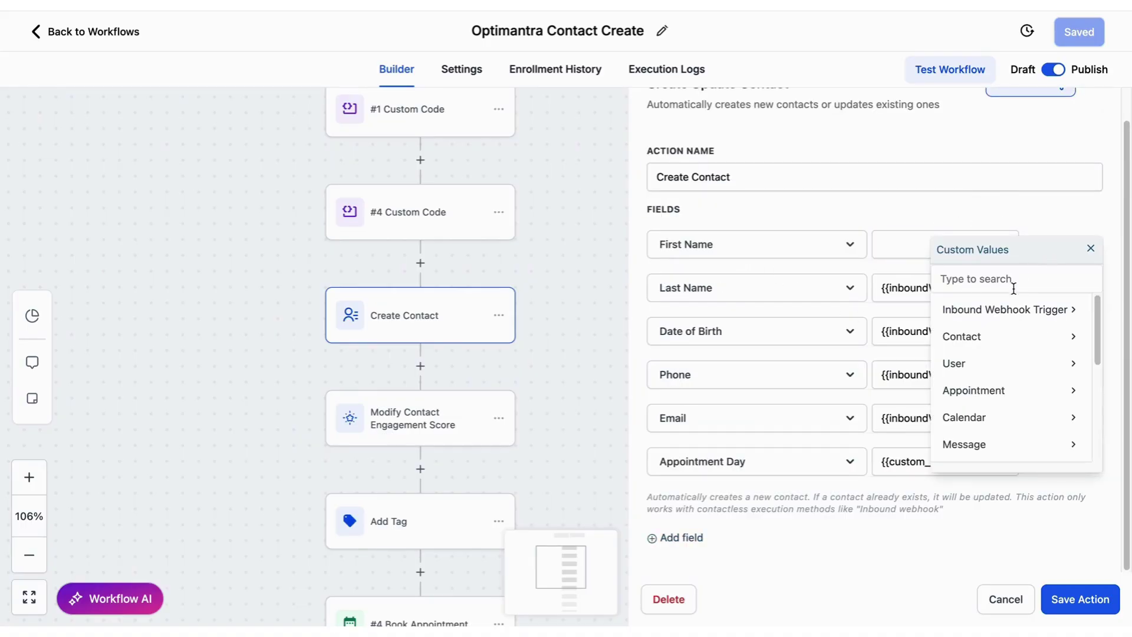
{"action": "left_click", "coordinate": [1009, 310]}
{"action": "left_click", "coordinate": [997, 308]}
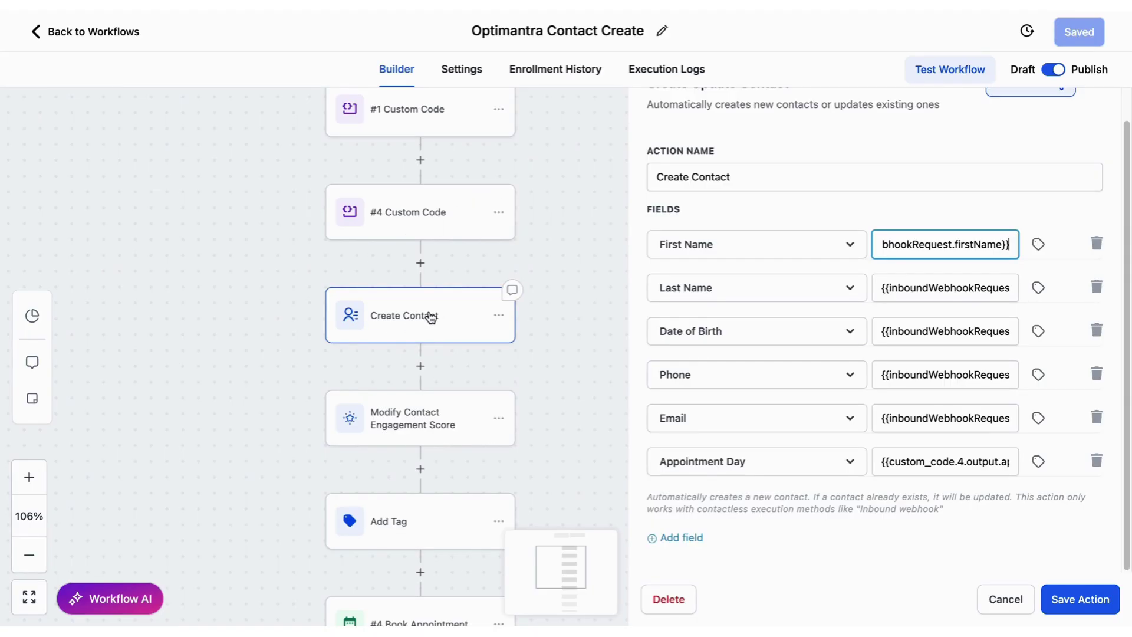
Step: Review the settings of the Modify Contact Engagement Score action and the tag value used in the Add Tag action
{"action": "scroll", "coordinate": [407, 413], "scroll_direction": "down", "scroll_amount": 3}
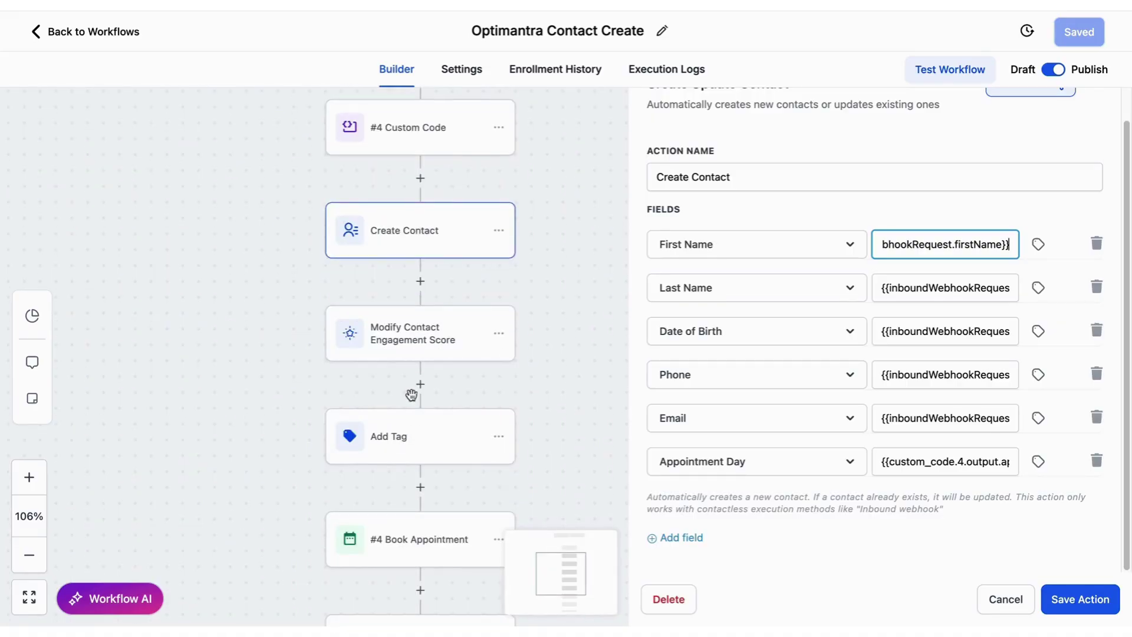
{"action": "left_click", "coordinate": [408, 337]}
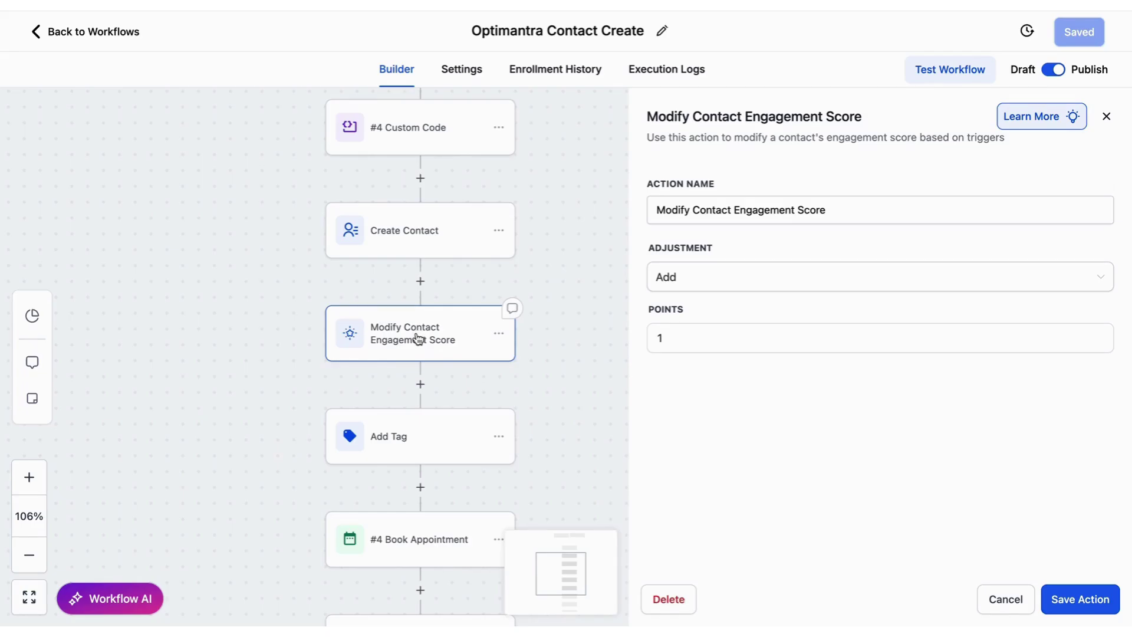
{"action": "scroll", "coordinate": [417, 354], "scroll_direction": "down", "scroll_amount": 3}
{"action": "left_click", "coordinate": [408, 358]}
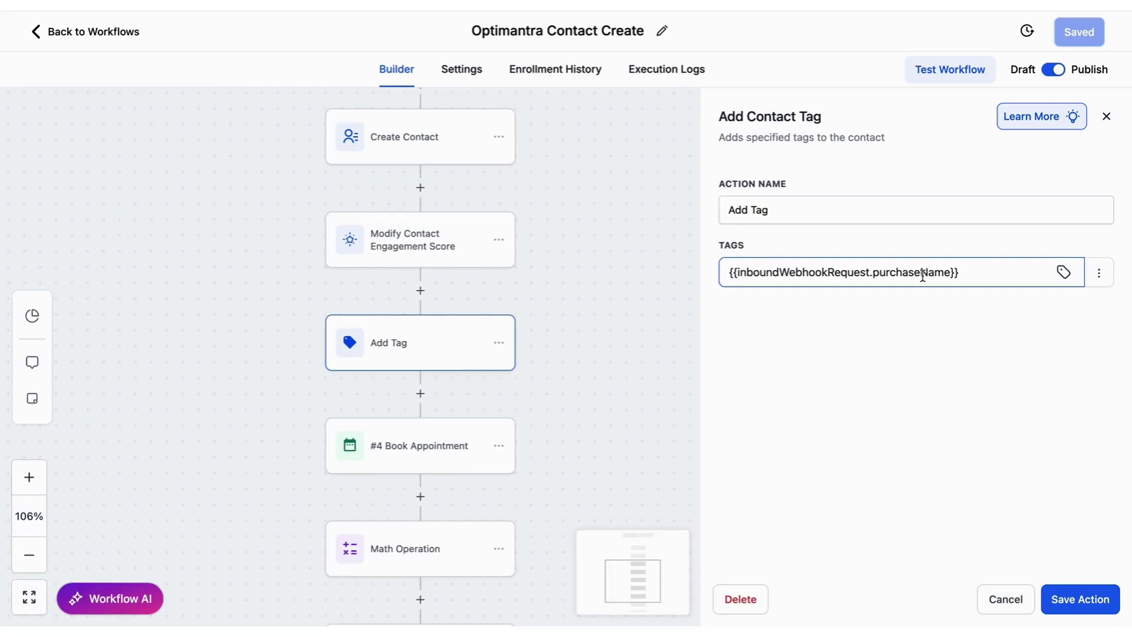
Step: Open the Book Appointment action and examine its calendar, start date and time value, team member and availability override
{"action": "scroll", "coordinate": [631, 369], "scroll_direction": "down", "scroll_amount": 3}
{"action": "scroll", "coordinate": [624, 358], "scroll_direction": "down", "scroll_amount": 1}
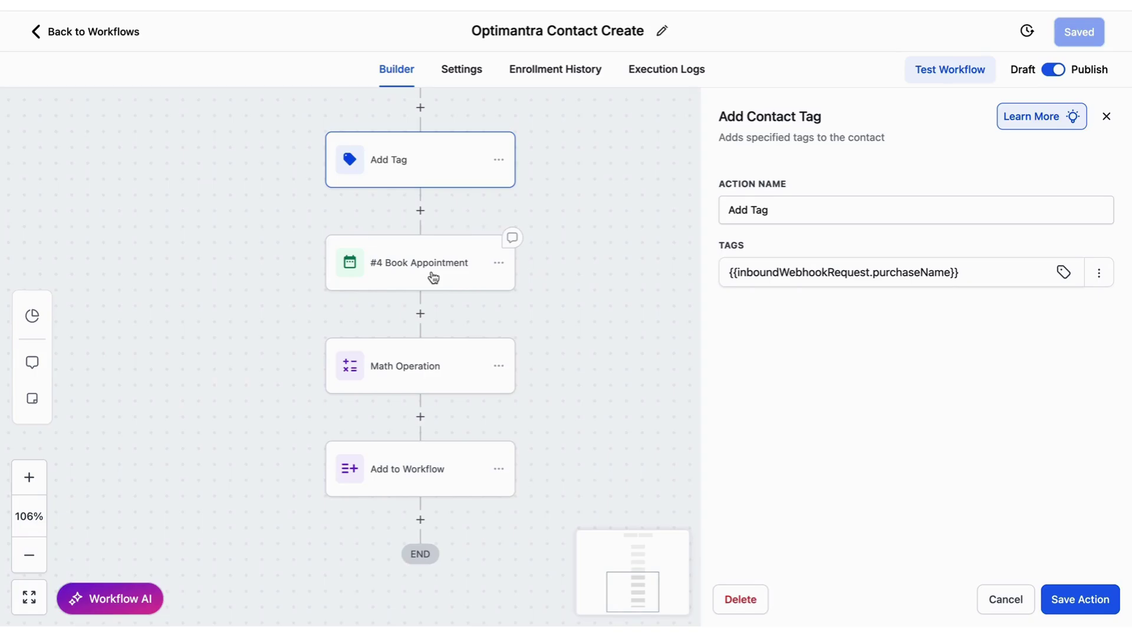
{"action": "left_click", "coordinate": [432, 276]}
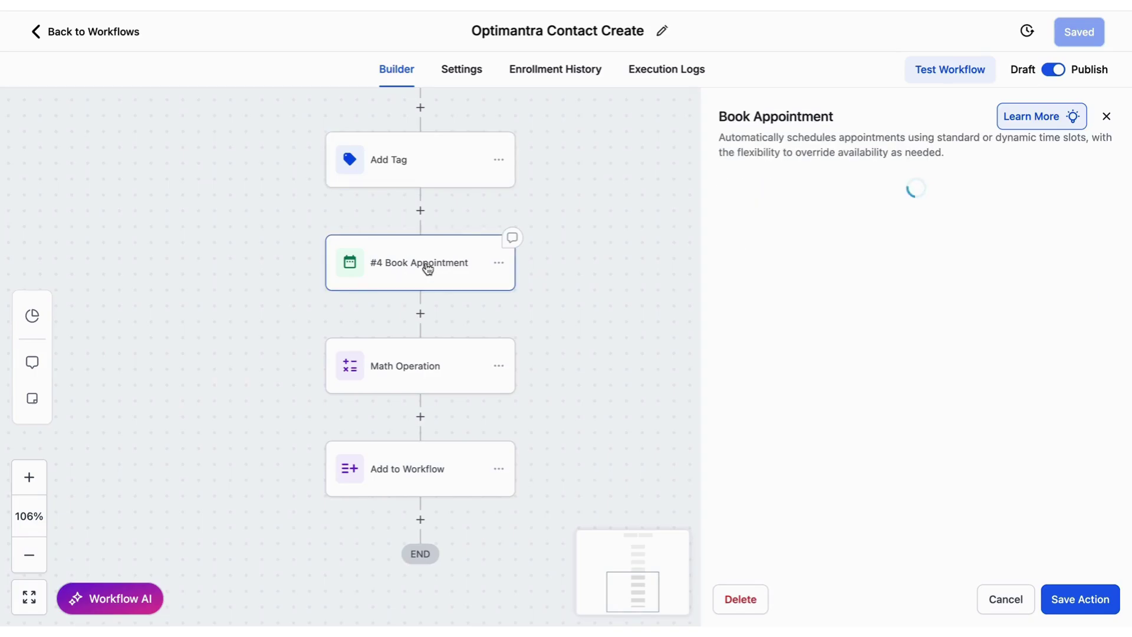
{"action": "scroll", "coordinate": [838, 388], "scroll_direction": "down", "scroll_amount": 1}
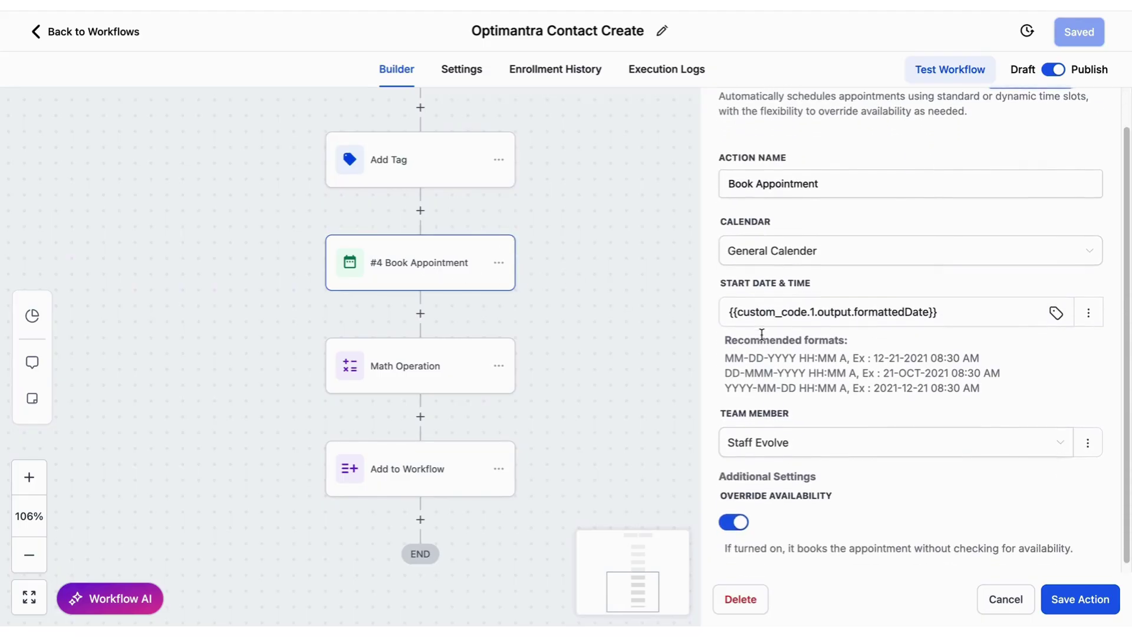
{"action": "left_click", "coordinate": [839, 312]}
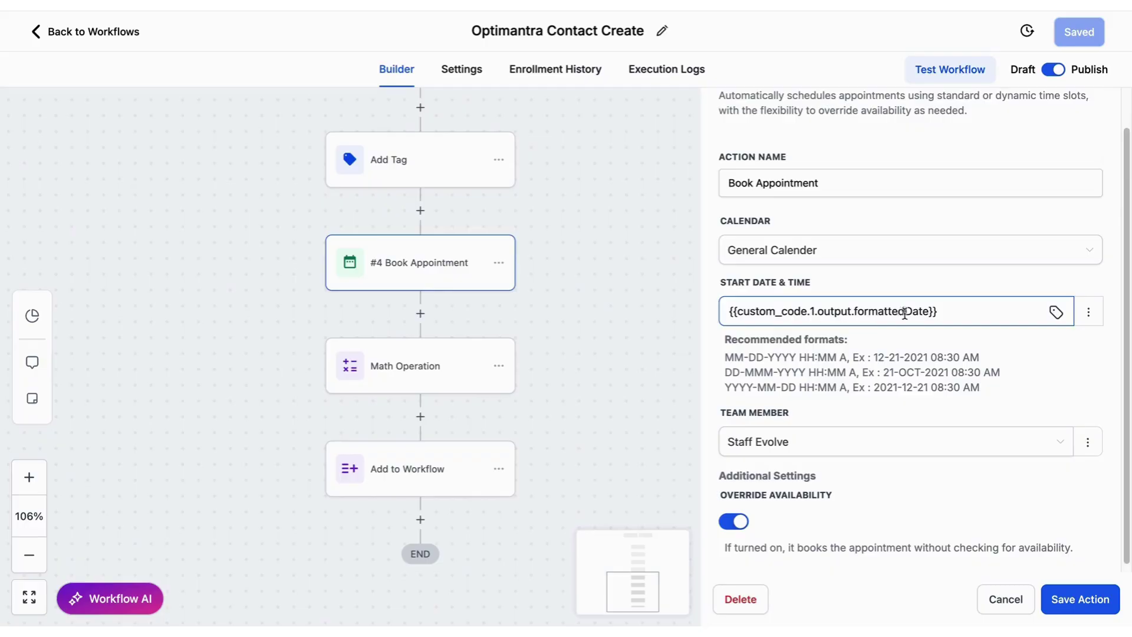
{"action": "scroll", "coordinate": [832, 373], "scroll_direction": "down", "scroll_amount": 1}
{"action": "left_click", "coordinate": [819, 306]}
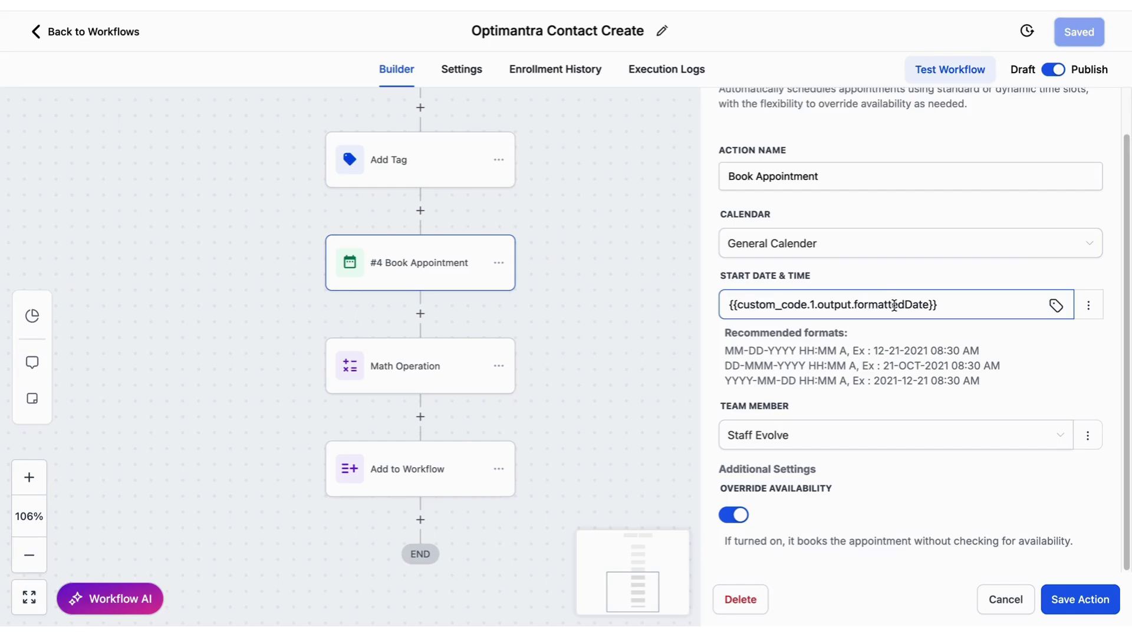
{"action": "left_click", "coordinate": [720, 399]}
Step: Open the Math Operation action to examine its appointment counter setup, and look over the whole workflow from trigger to end
{"action": "scroll", "coordinate": [627, 410], "scroll_direction": "down", "scroll_amount": 1}
{"action": "left_click", "coordinate": [425, 338]}
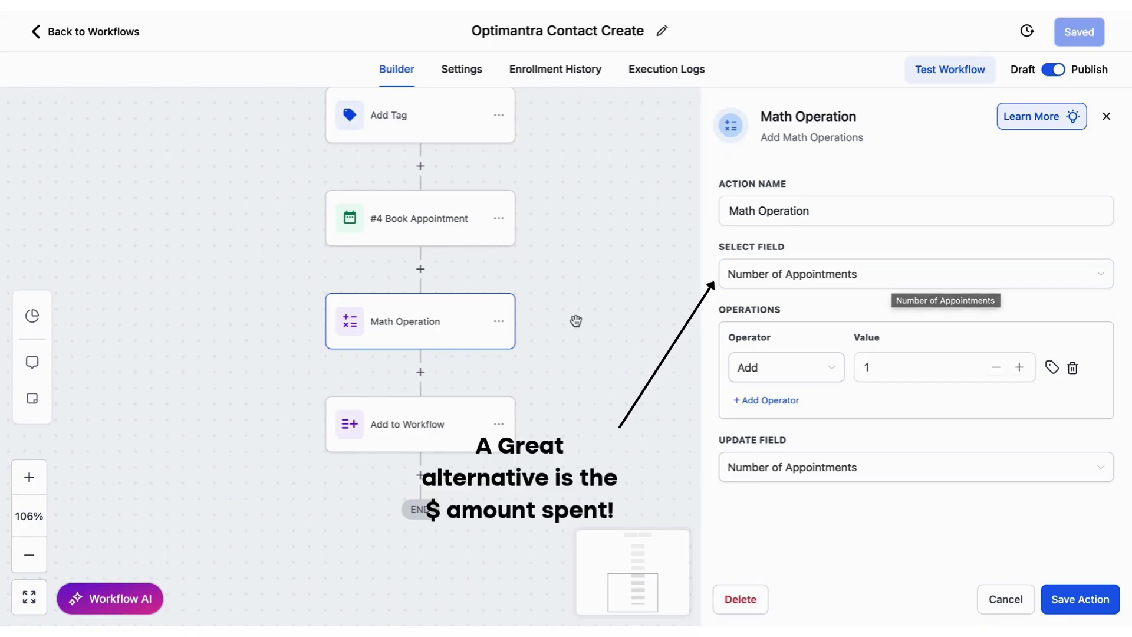
{"action": "left_click_drag", "start_coordinate": [574, 320], "coordinate": [569, 291]}
{"action": "scroll", "coordinate": [623, 384], "scroll_direction": "down", "scroll_amount": 5}
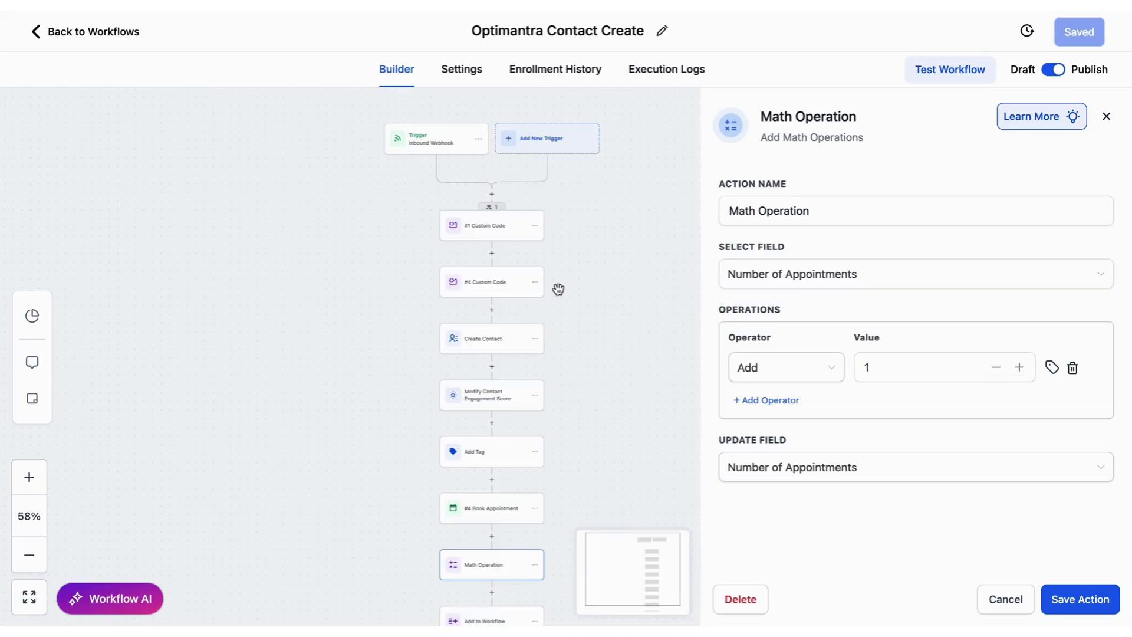
{"action": "scroll", "coordinate": [543, 368], "scroll_direction": "down", "scroll_amount": 3}
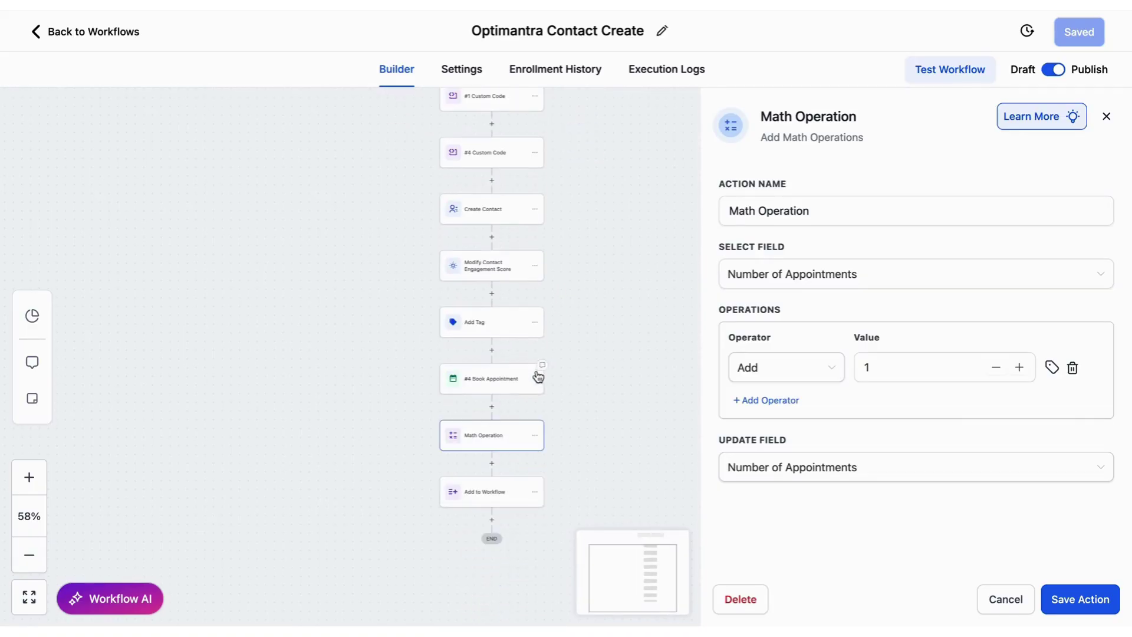